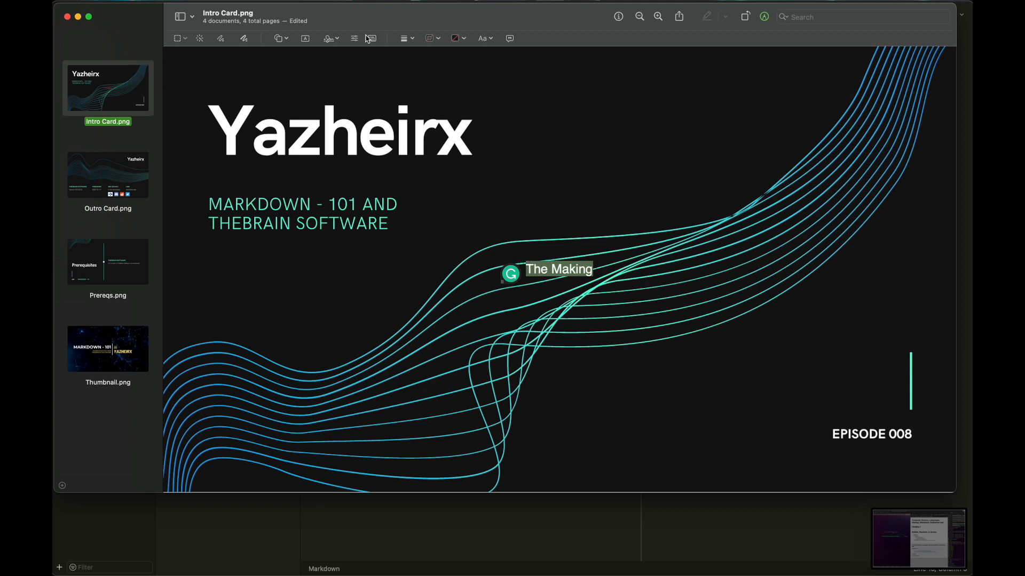
Enlarge the "The Making" text on the Intro Card image to 167 pt.
{"action": "left_click", "coordinate": [485, 39]}
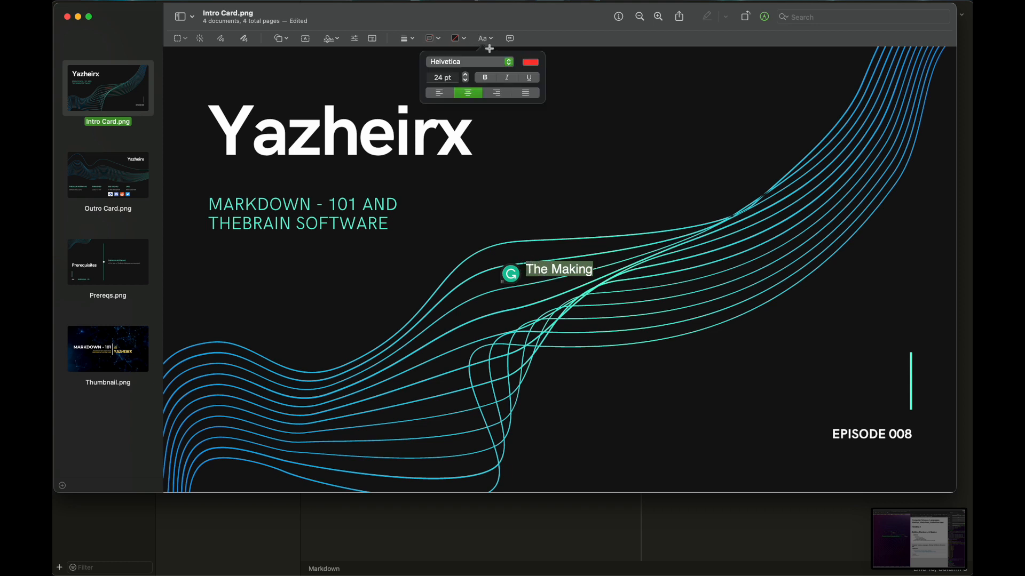
{"action": "left_click", "coordinate": [466, 75]}
{"action": "left_click", "coordinate": [466, 75]}
{"action": "left_click", "coordinate": [466, 75]}
{"action": "left_click", "coordinate": [466, 75]}
{"action": "left_click", "coordinate": [466, 76]}
{"action": "left_click", "coordinate": [466, 76]}
{"action": "left_click", "coordinate": [466, 75]}
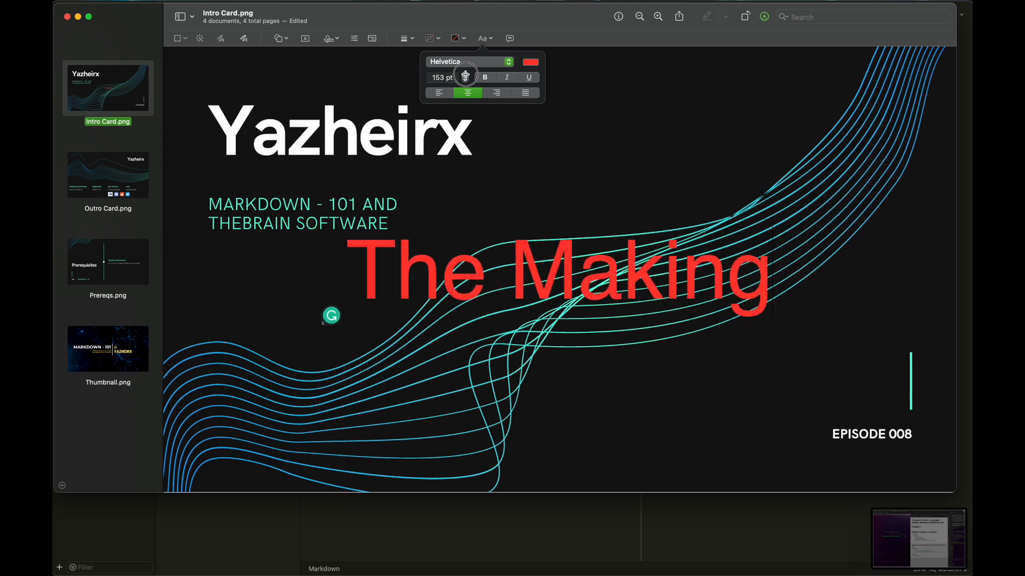
{"action": "left_click", "coordinate": [466, 75]}
{"action": "left_click", "coordinate": [466, 75]}
Colour the "The Making" text bright green and make it italic.
{"action": "left_click", "coordinate": [530, 62]}
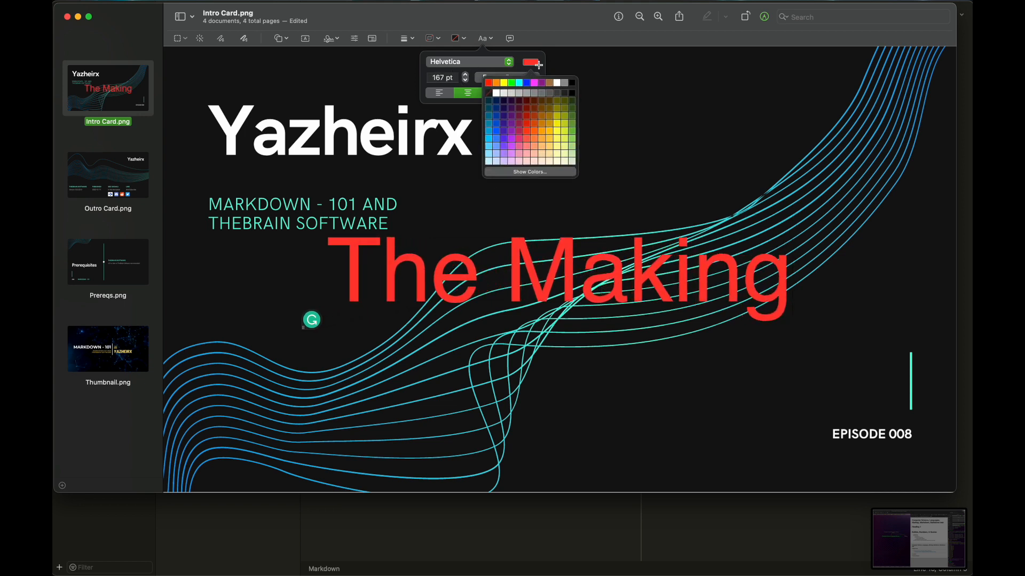
{"action": "left_click", "coordinate": [511, 87]}
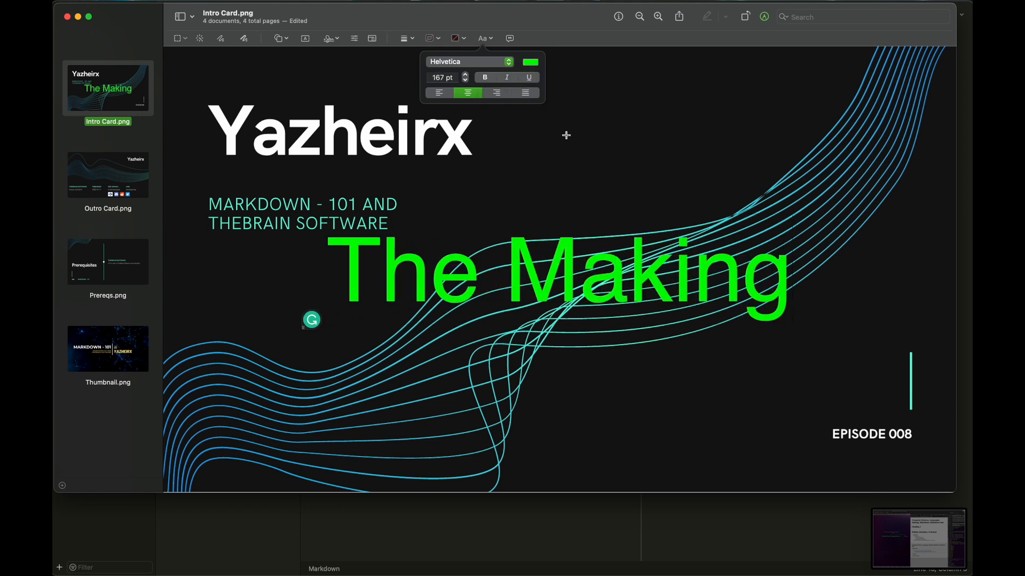
{"action": "left_click", "coordinate": [485, 77]}
{"action": "left_click", "coordinate": [485, 78]}
{"action": "left_click", "coordinate": [507, 78]}
{"action": "left_click", "coordinate": [614, 177]}
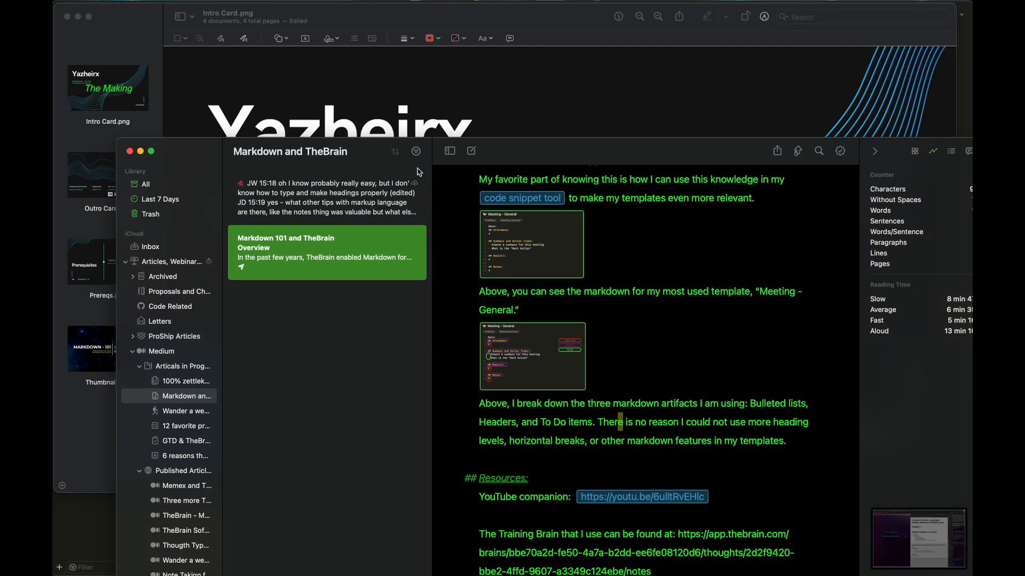
In Ulysses, hide the library sidebar and move the window so that it fits fully on screen.
{"action": "left_click", "coordinate": [450, 151]}
{"action": "left_click_drag", "start_coordinate": [497, 143], "coordinate": [439, 17]}
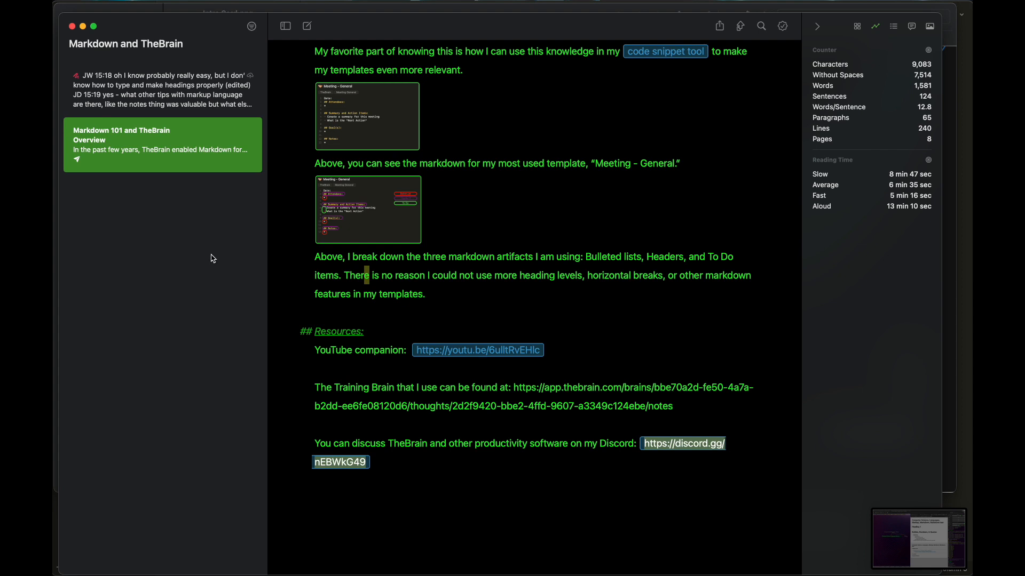
View the note with the readers' markup questions and return to the Markdown 101 and TheBrain sheet.
{"action": "left_click", "coordinate": [166, 99]}
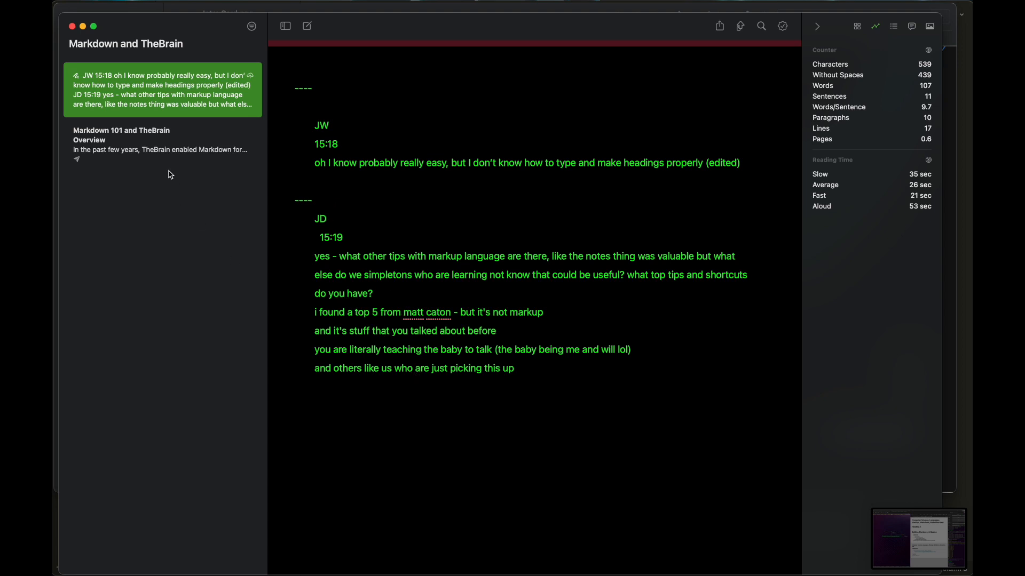
{"action": "right_click", "coordinate": [162, 96]}
{"action": "left_click", "coordinate": [118, 206]}
{"action": "right_click", "coordinate": [148, 152]}
{"action": "left_click", "coordinate": [120, 228]}
{"action": "left_click", "coordinate": [179, 149]}
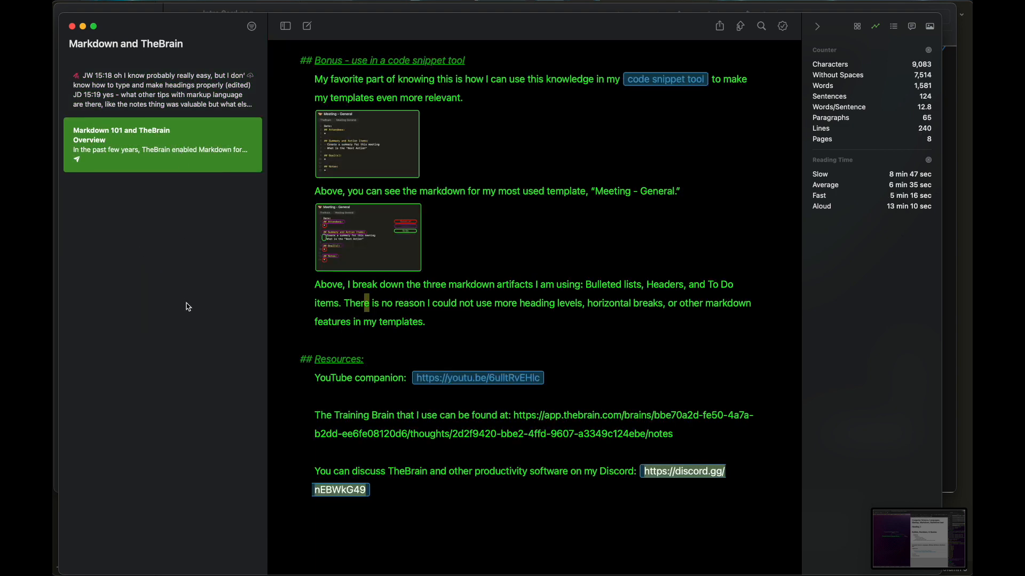
Look back through the Markdown 101 article to its beginning and examine its outline and media overview.
{"action": "scroll", "coordinate": [658, 272], "scroll_direction": "up", "scroll_amount": 15}
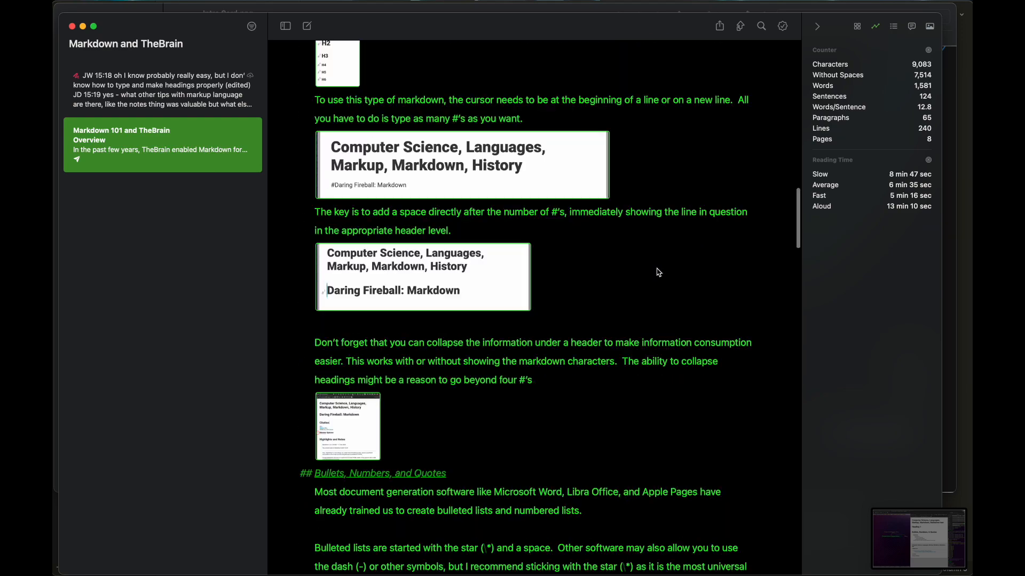
{"action": "scroll", "coordinate": [659, 272], "scroll_direction": "up", "scroll_amount": 10}
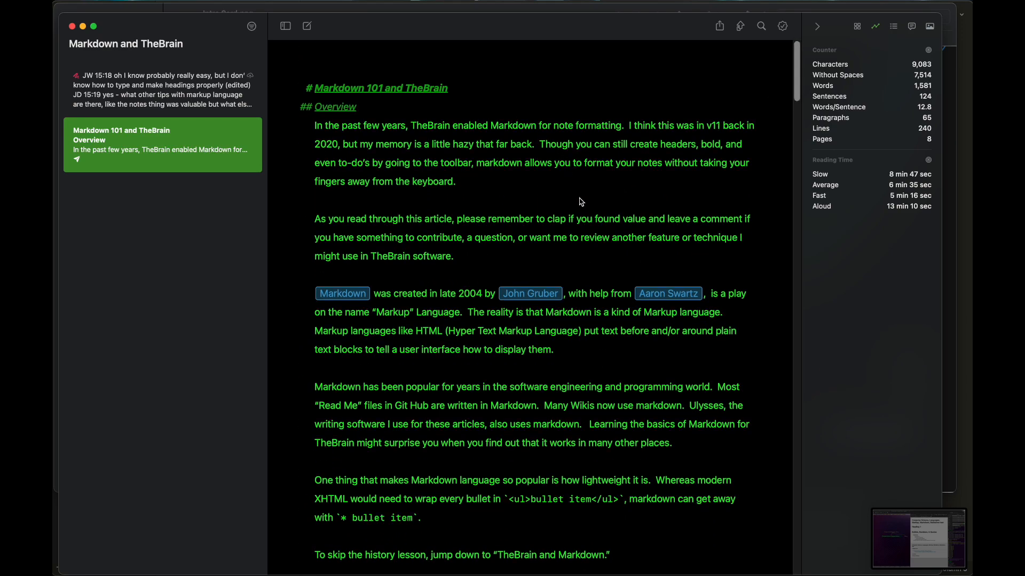
{"action": "left_click", "coordinate": [859, 28]}
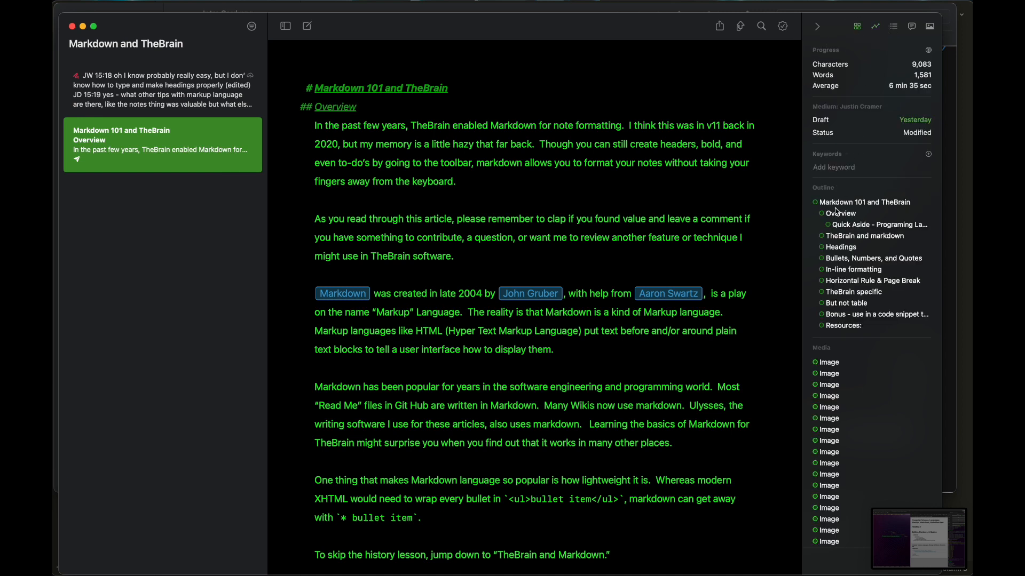
{"action": "scroll", "coordinate": [857, 437], "scroll_direction": "down", "scroll_amount": 2}
{"action": "scroll", "coordinate": [856, 437], "scroll_direction": "down", "scroll_amount": 5}
{"action": "scroll", "coordinate": [856, 437], "scroll_direction": "up", "scroll_amount": 4}
{"action": "scroll", "coordinate": [856, 437], "scroll_direction": "up", "scroll_amount": 1}
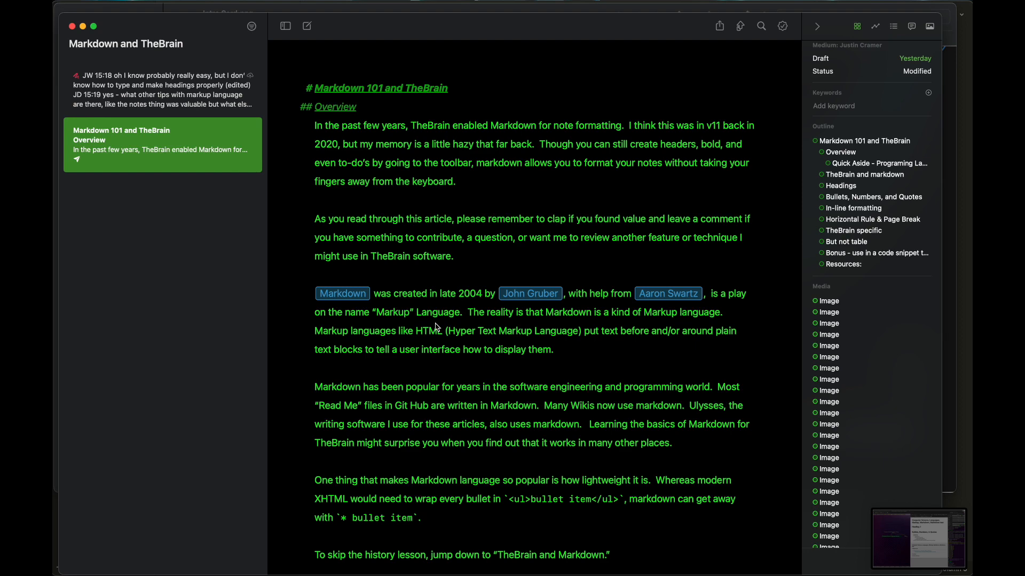
Switch to TheBrain and open the John Gruber thought by way of the parent Markdown thought.
{"action": "key", "text": "ctrl+Right"}
{"action": "key", "text": "ctrl+Right"}
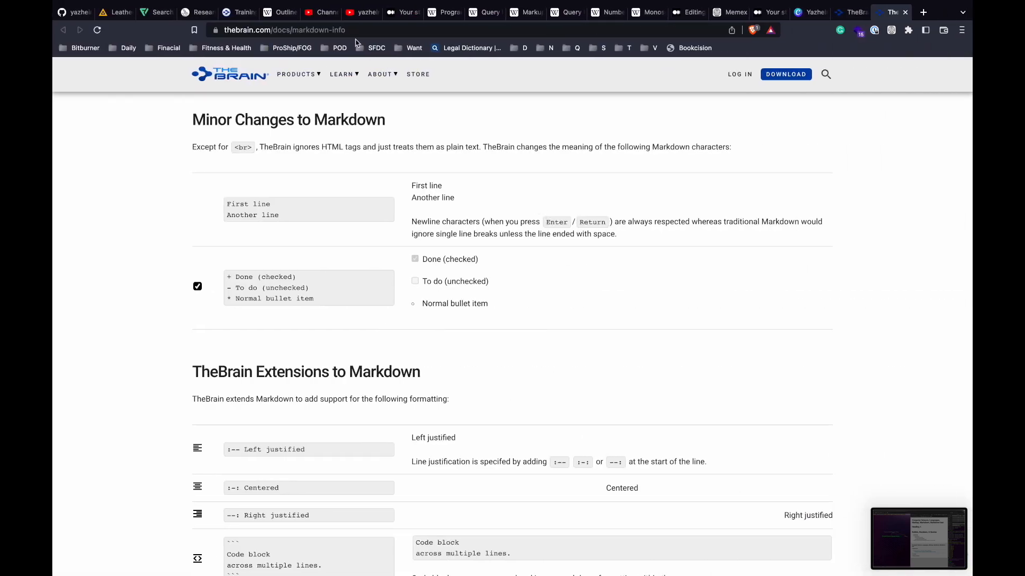
{"action": "key", "text": "ctrl+Left"}
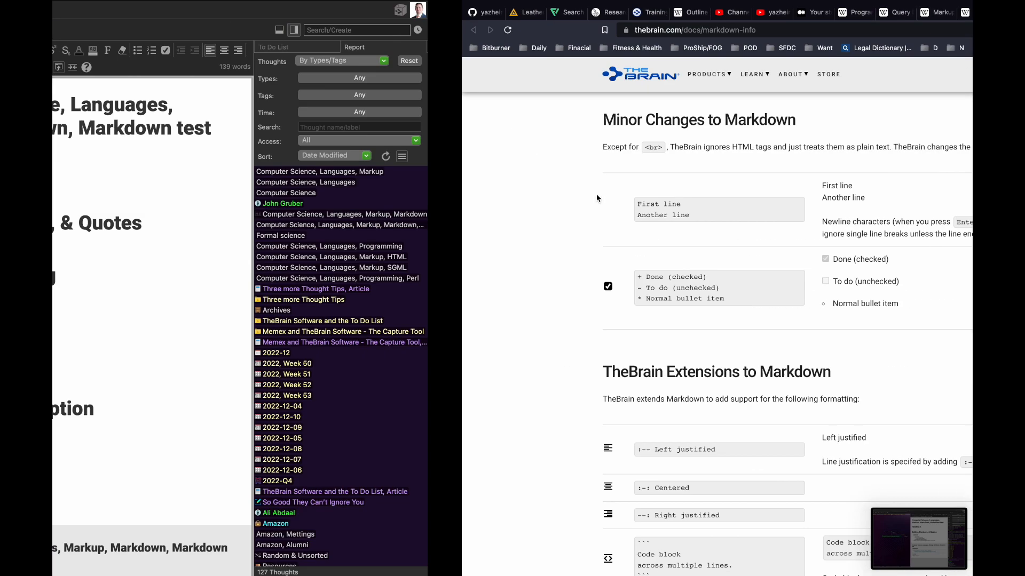
{"action": "left_click", "coordinate": [246, 262]}
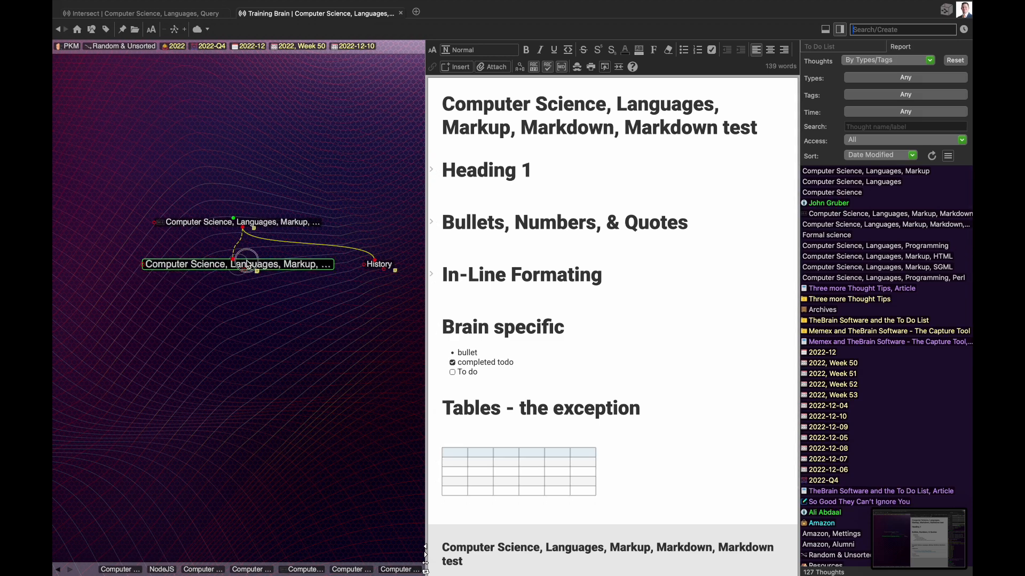
{"action": "left_click", "coordinate": [254, 224]}
{"action": "left_click", "coordinate": [206, 228]}
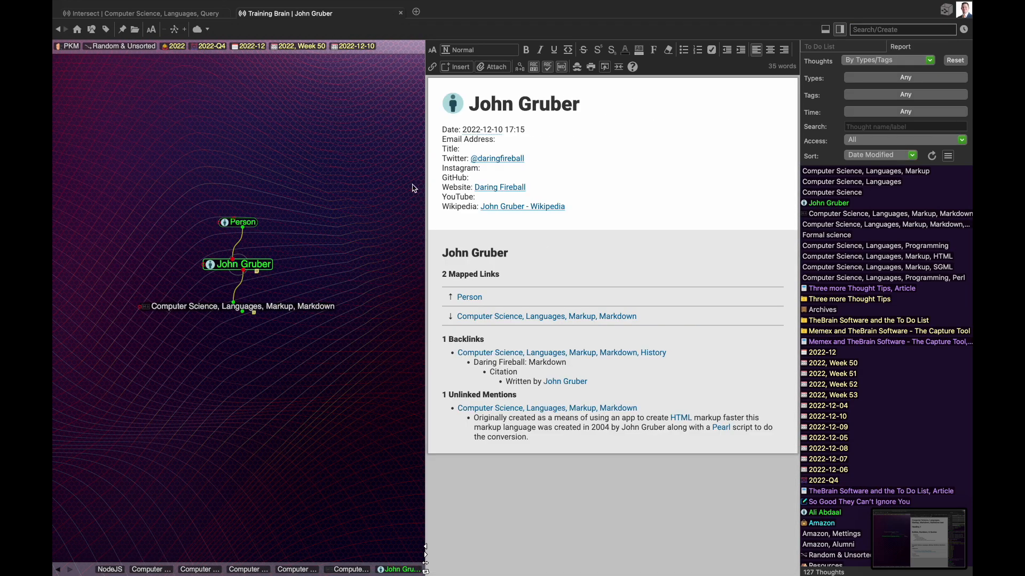
Open the Daring Fireball website from John Gruber's notes in the external browser and check the page's Memex annotations.
{"action": "left_click", "coordinate": [496, 188]}
{"action": "left_click", "coordinate": [508, 171]}
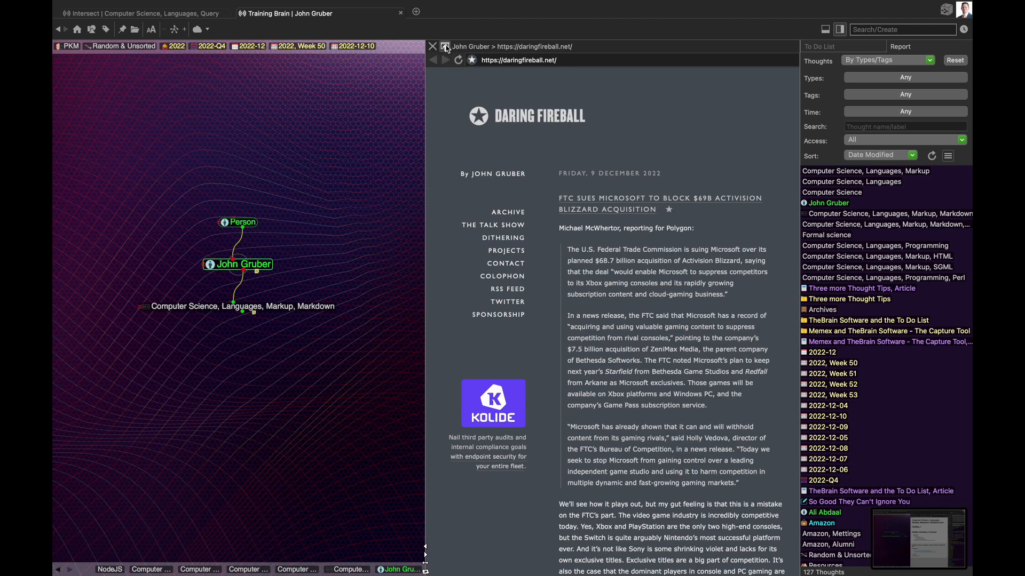
{"action": "left_click", "coordinate": [445, 50]}
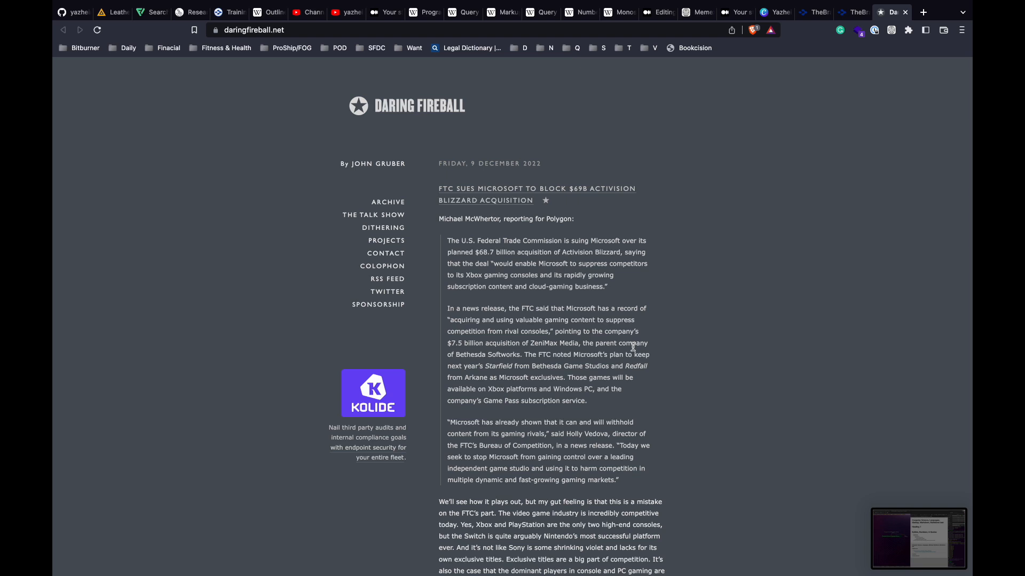
{"action": "key", "text": "r"}
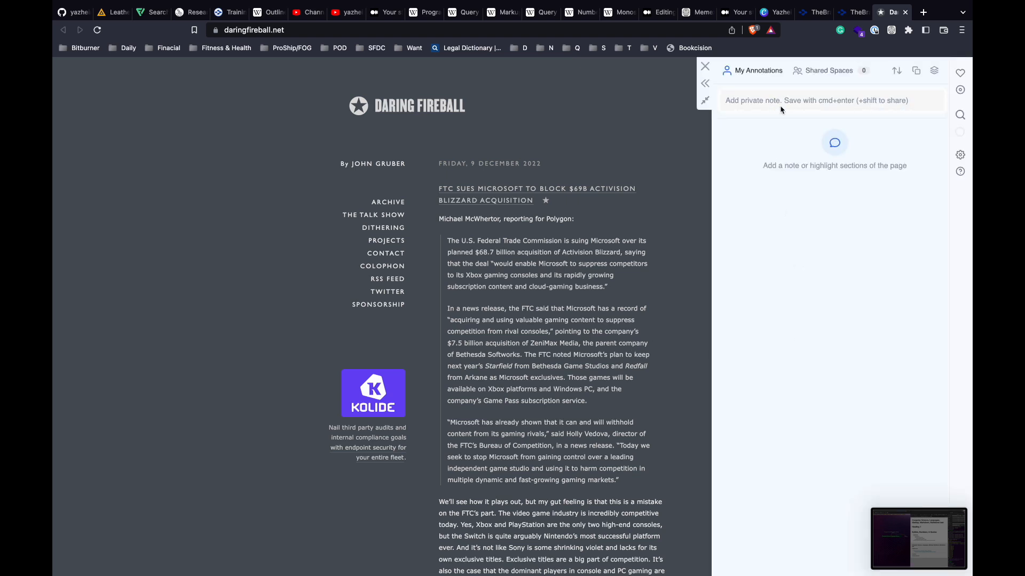
{"action": "key", "text": "r"}
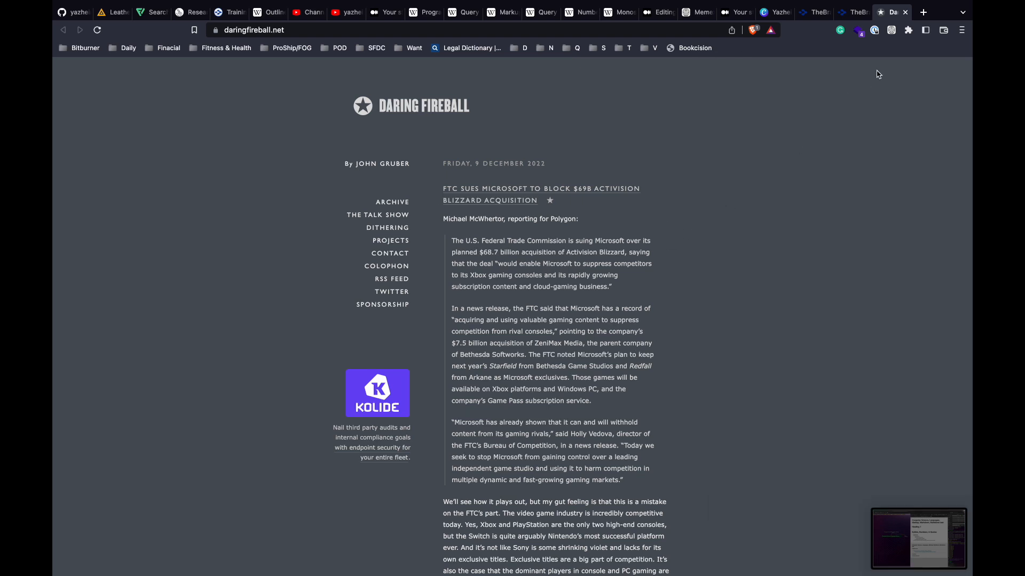
Search Memex for "markdown", switch to all saved pages and show the annotations of Daring Fireball: Markdown.
{"action": "left_click", "coordinate": [697, 14]}
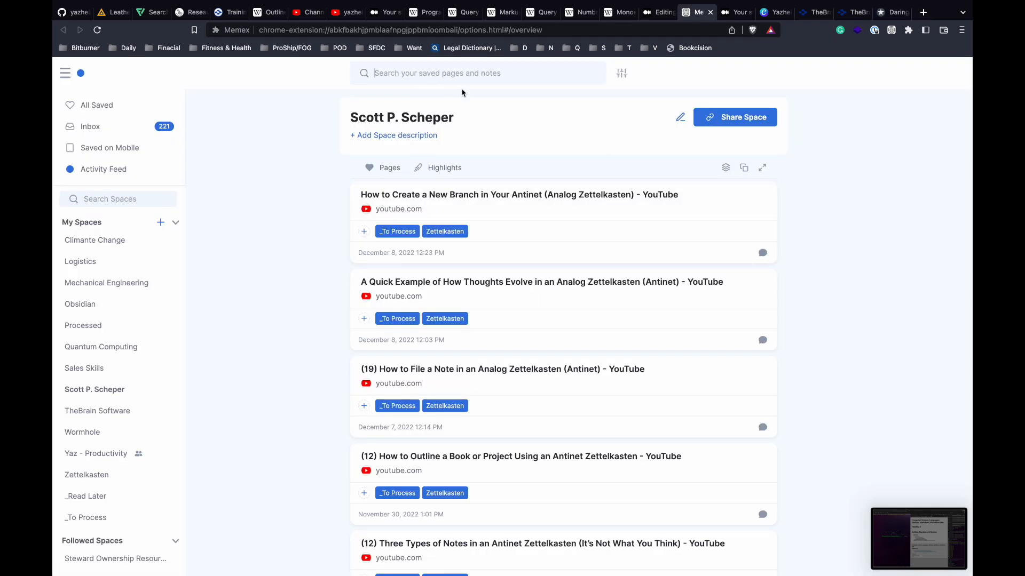
{"action": "type", "text": "markdown"}
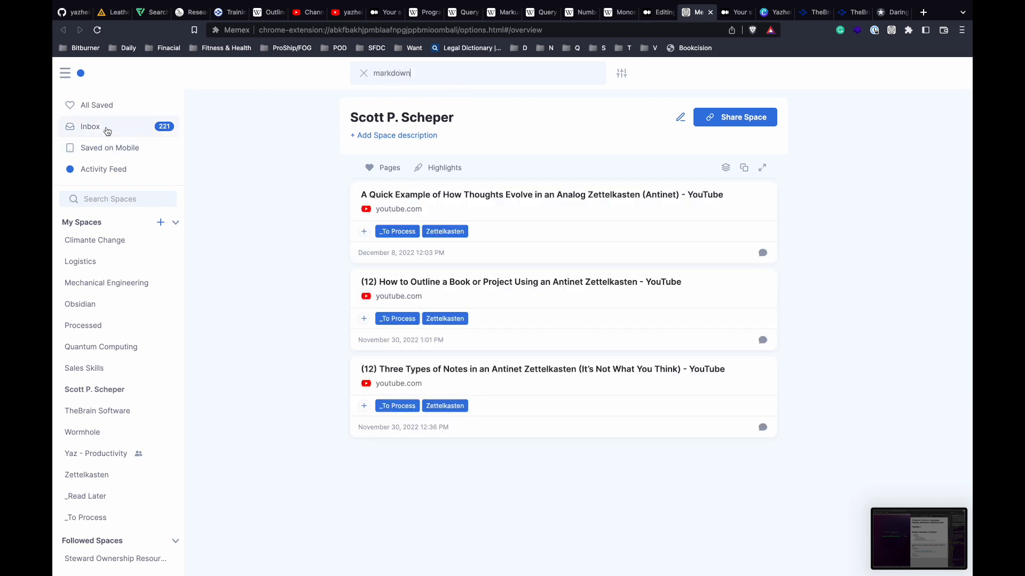
{"action": "left_click", "coordinate": [105, 110]}
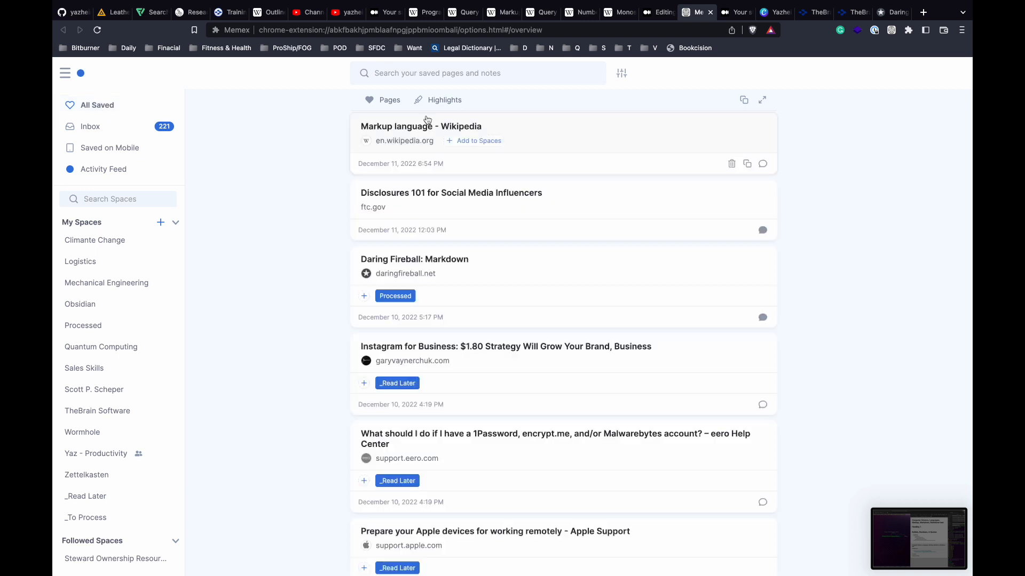
{"action": "left_click", "coordinate": [476, 76]}
{"action": "left_click", "coordinate": [763, 318]}
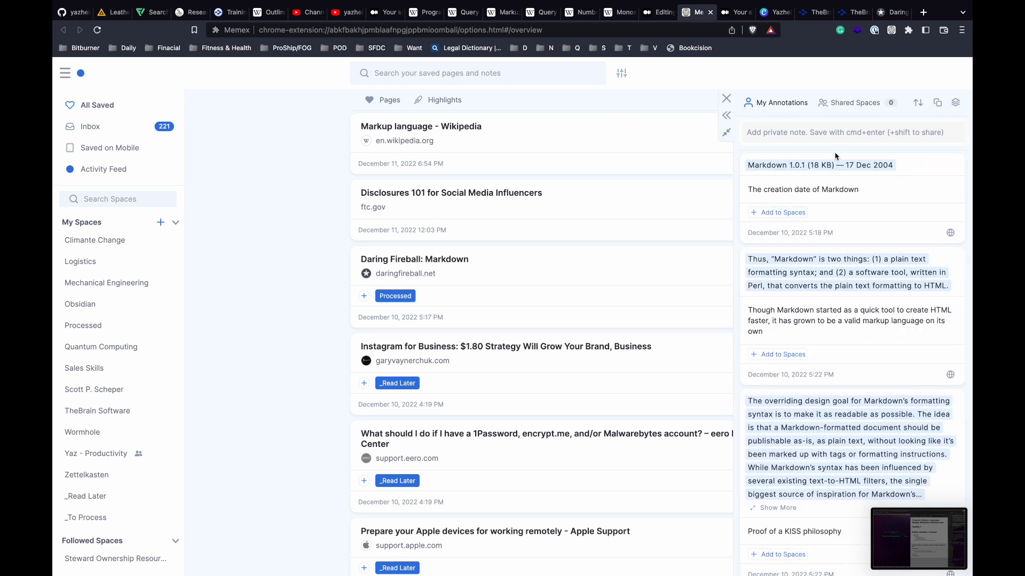
Open the saved Daring Fireball Markdown page and examine its highlighted passages down to the acknowledgements.
{"action": "left_click", "coordinate": [585, 279]}
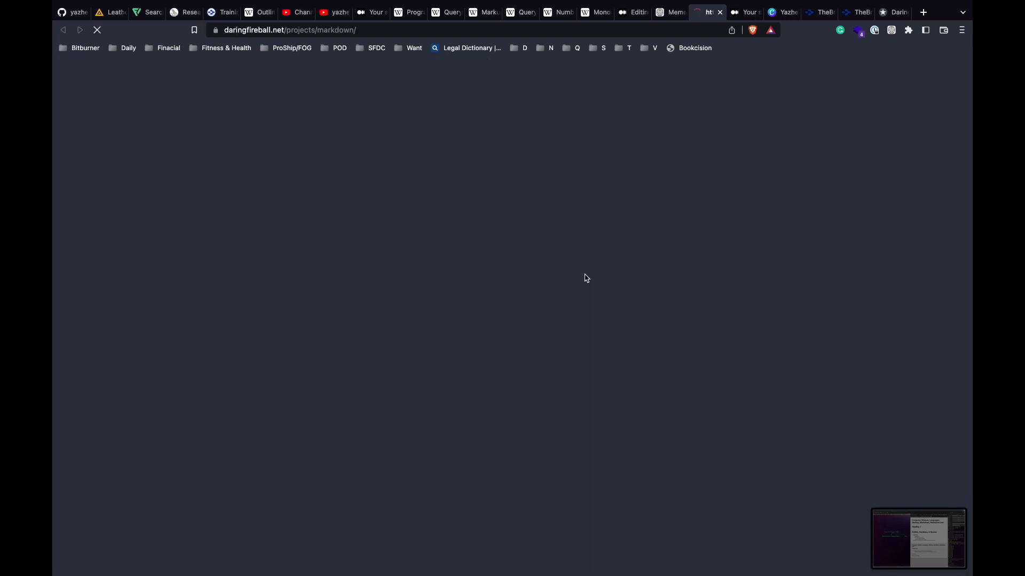
{"action": "scroll", "coordinate": [587, 299], "scroll_direction": "down", "scroll_amount": 3}
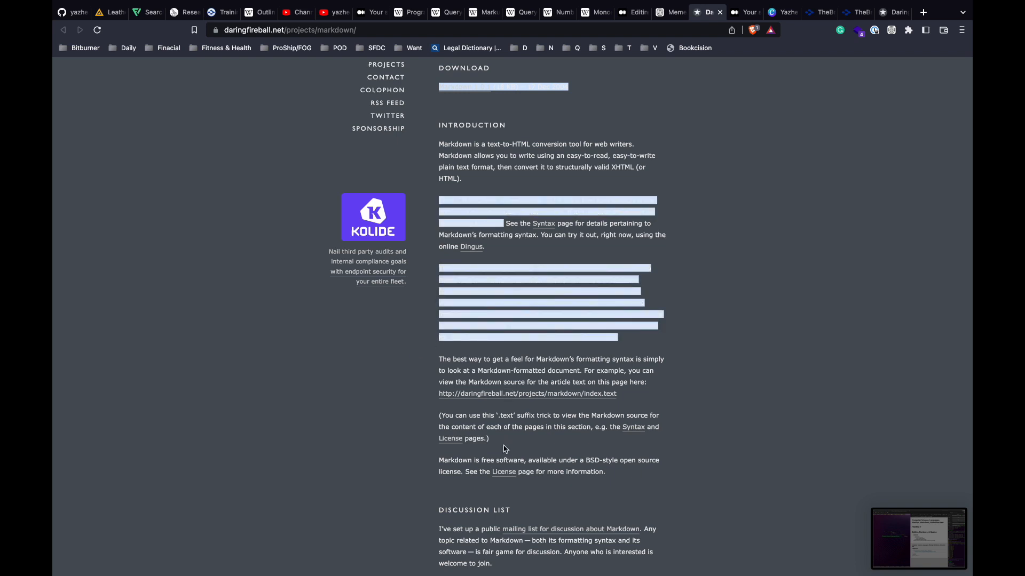
{"action": "scroll", "coordinate": [504, 448], "scroll_direction": "down", "scroll_amount": 5}
{"action": "scroll", "coordinate": [504, 449], "scroll_direction": "up", "scroll_amount": 8}
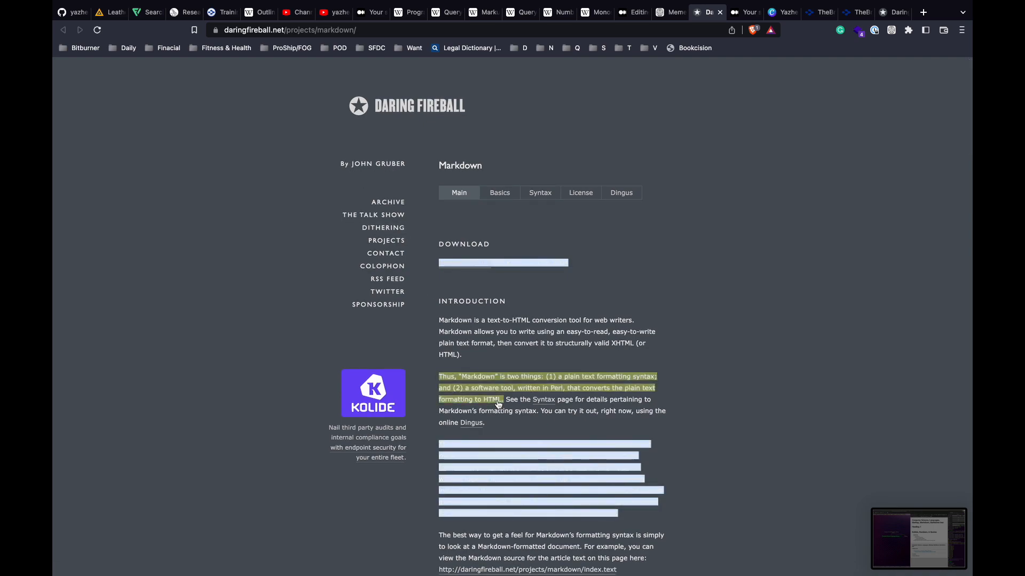
{"action": "scroll", "coordinate": [478, 399], "scroll_direction": "down", "scroll_amount": 10}
{"action": "scroll", "coordinate": [498, 404], "scroll_direction": "down", "scroll_amount": 20}
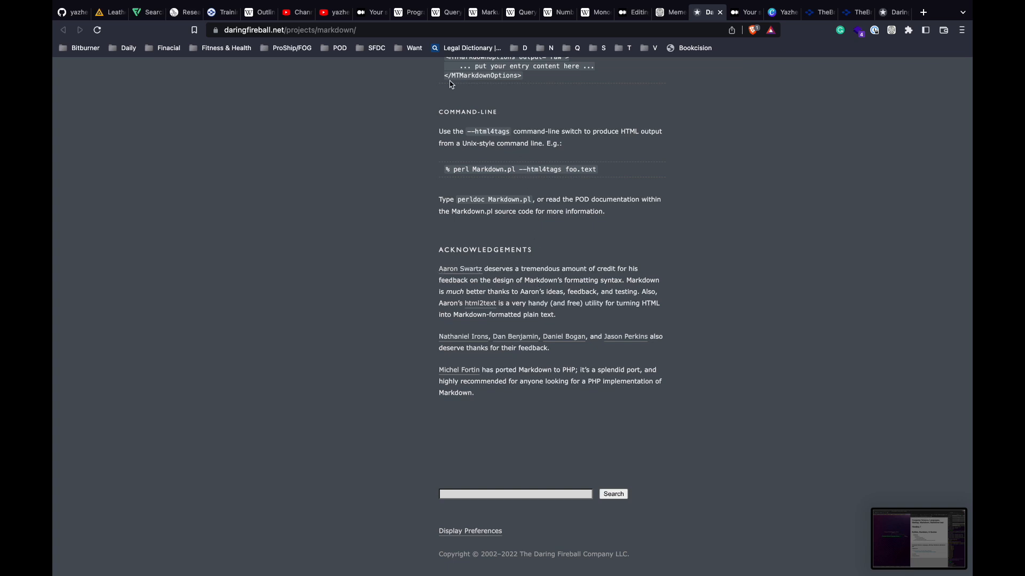
Look up the Aaron Swartz article on Wikipedia and temporarily select the passage about his work on Markdown.
{"action": "left_click", "coordinate": [414, 17]}
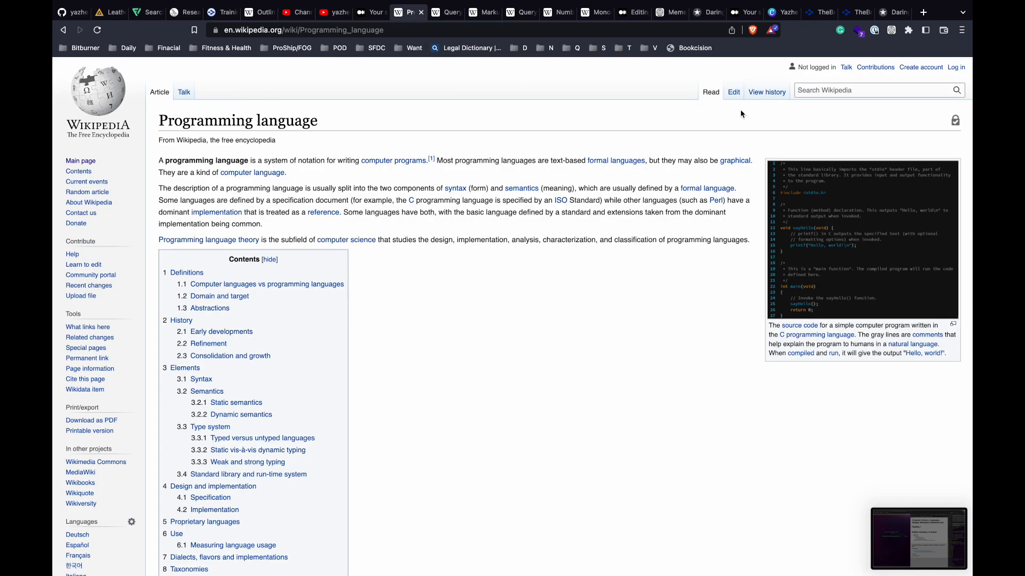
{"action": "left_click", "coordinate": [825, 90]}
{"action": "type", "text": "aar"}
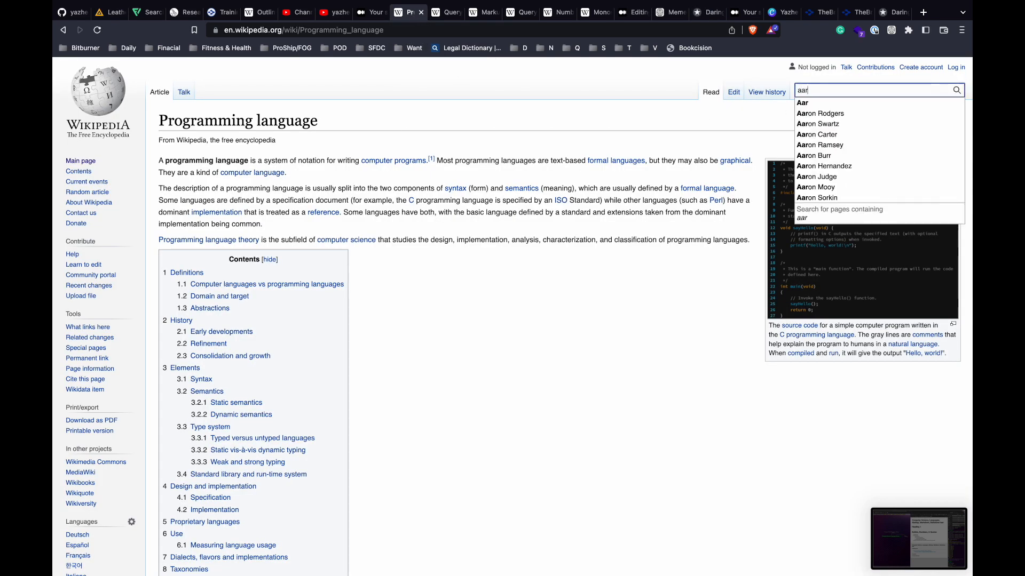
{"action": "left_click", "coordinate": [873, 126]}
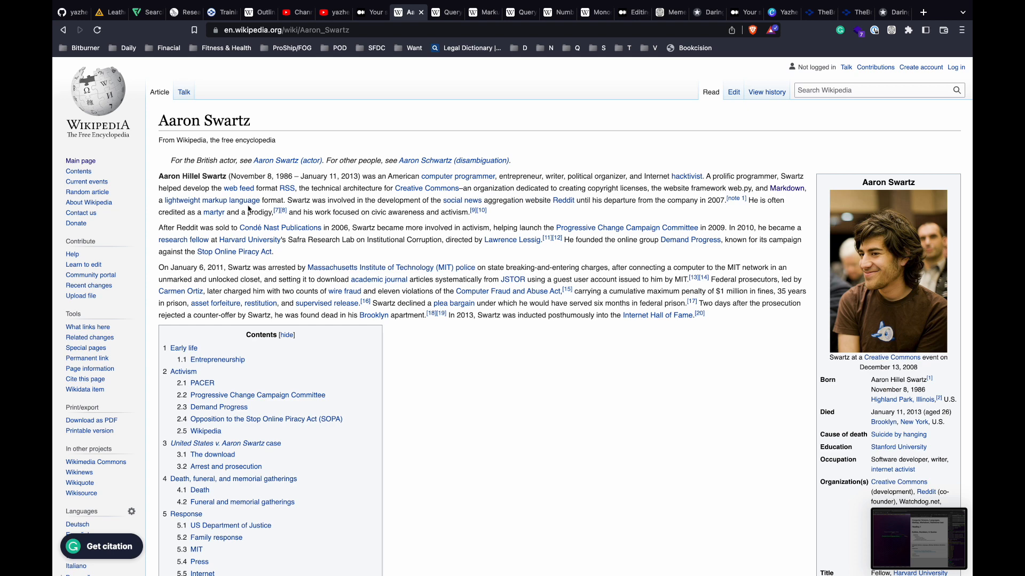
{"action": "mouse_move", "coordinate": [748, 185]}
{"action": "left_mouse_down"}
{"action": "mouse_move", "coordinate": [800, 188]}
{"action": "mouse_move", "coordinate": [801, 202]}
{"action": "left_mouse_up"}
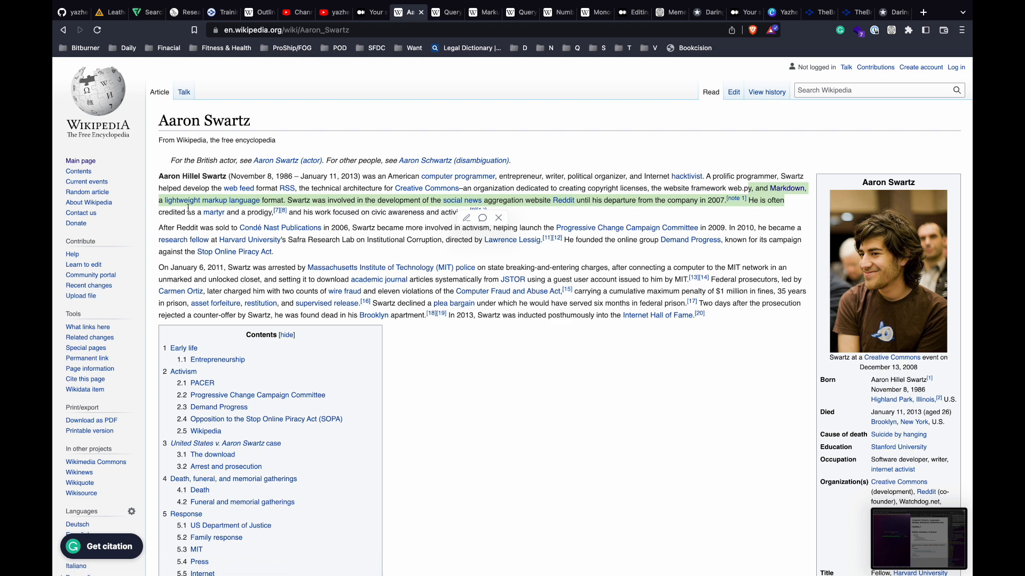
{"action": "left_click", "coordinate": [573, 397]}
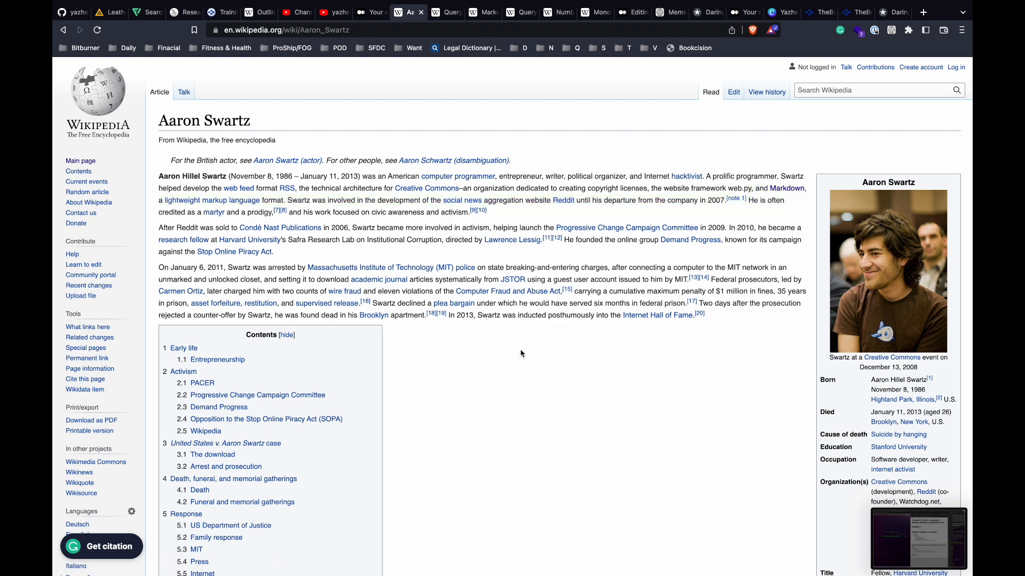
Go back from the Aaron Swartz article and switch back to the Markdown 101 sheet in Ulysses.
{"action": "left_click", "coordinate": [63, 30]}
{"action": "key", "text": "ctrl+Left"}
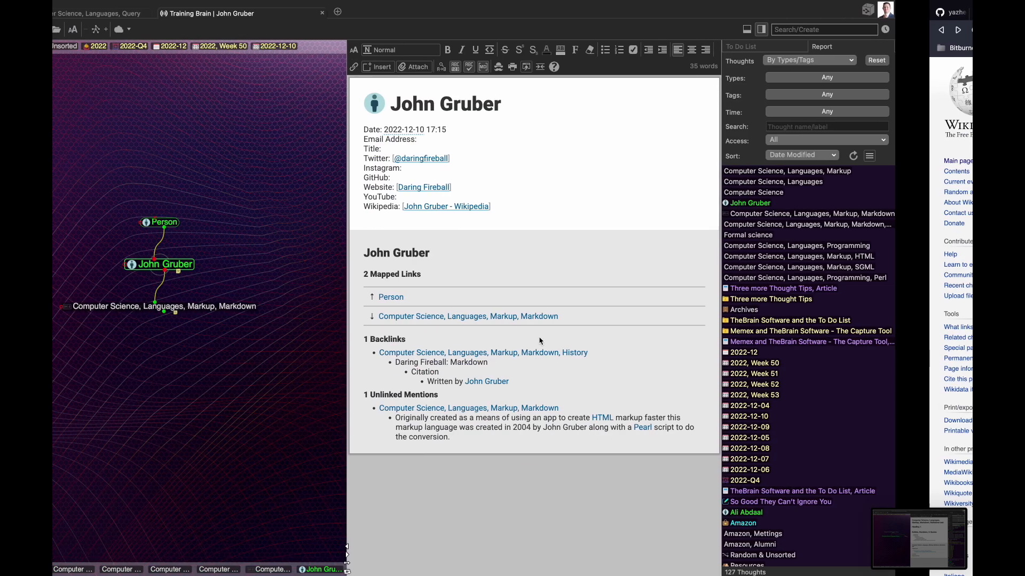
{"action": "key", "text": "ctrl+Left"}
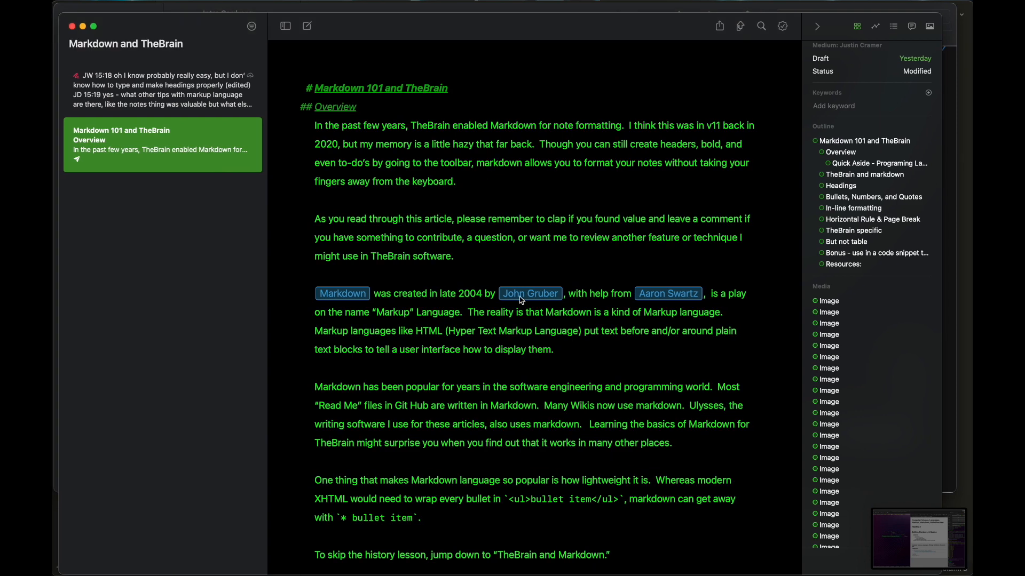
Read through the article's Markdown history and the programming, query and markup languages aside, down to the TheBrain and markdown section.
{"action": "scroll", "coordinate": [534, 384], "scroll_direction": "down", "scroll_amount": 10}
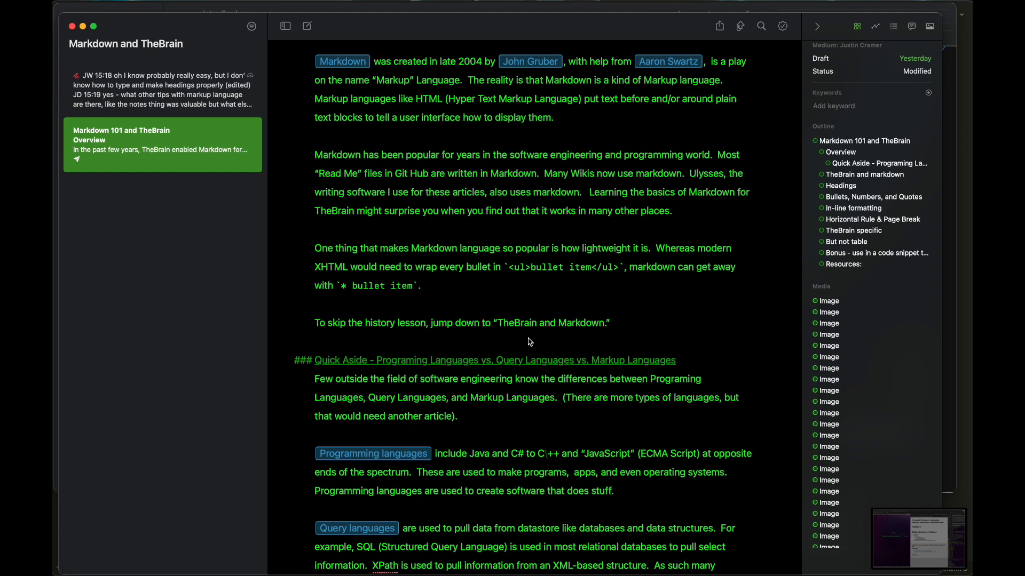
{"action": "scroll", "coordinate": [576, 438], "scroll_direction": "down", "scroll_amount": 5}
{"action": "scroll", "coordinate": [576, 438], "scroll_direction": "down", "scroll_amount": 5}
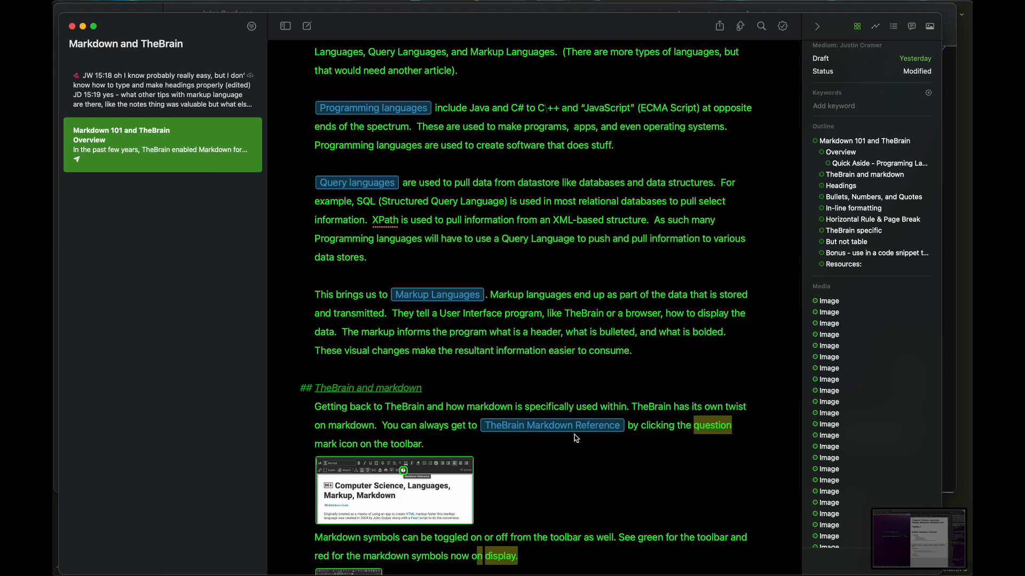
Switch to TheBrain and trace the hierarchy from John Gruber through Markdown, Markup, Languages and Computer Science up to Formal science.
{"action": "key", "text": "ctrl+Right"}
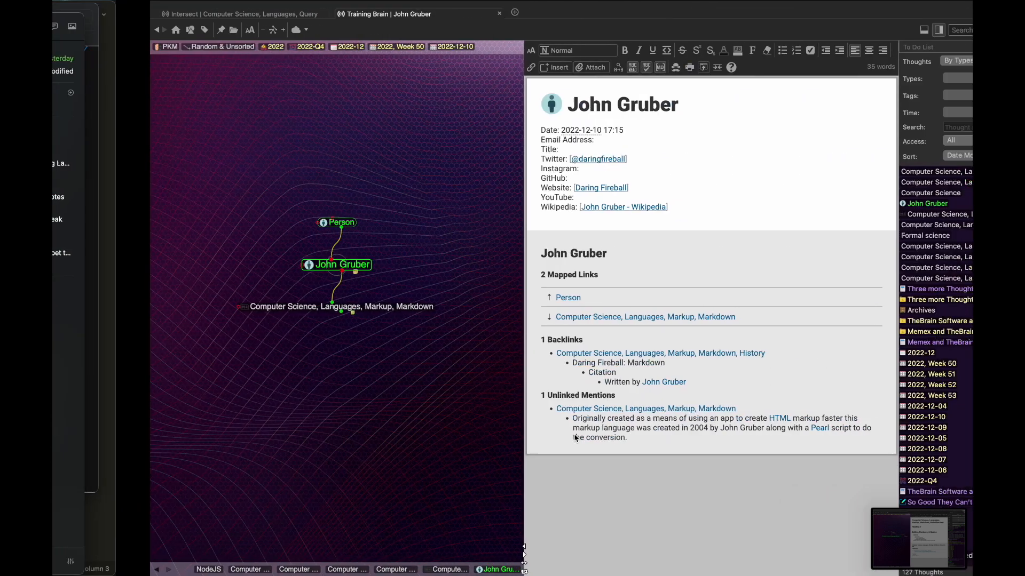
{"action": "left_click", "coordinate": [298, 313]}
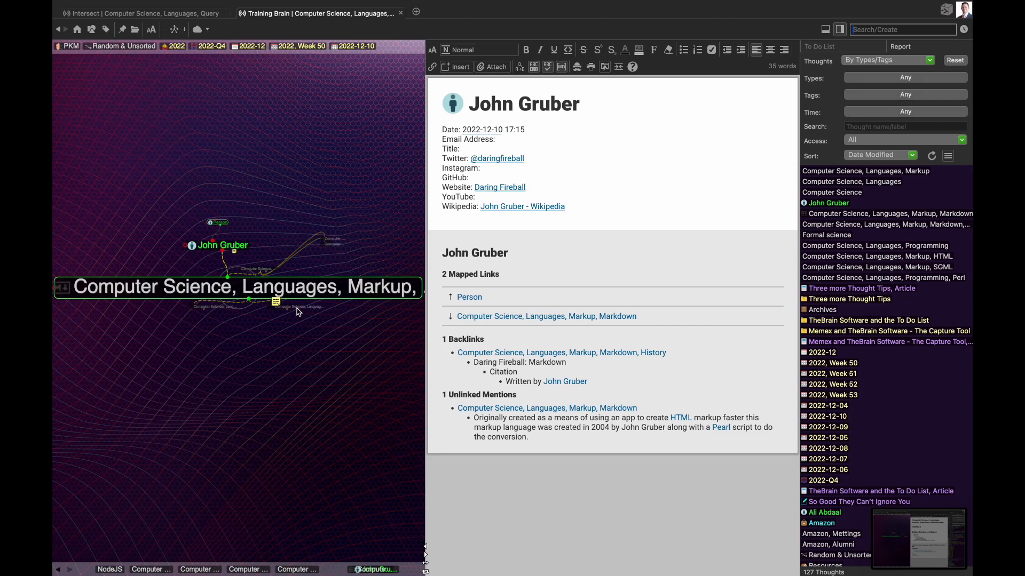
{"action": "left_click", "coordinate": [284, 224]}
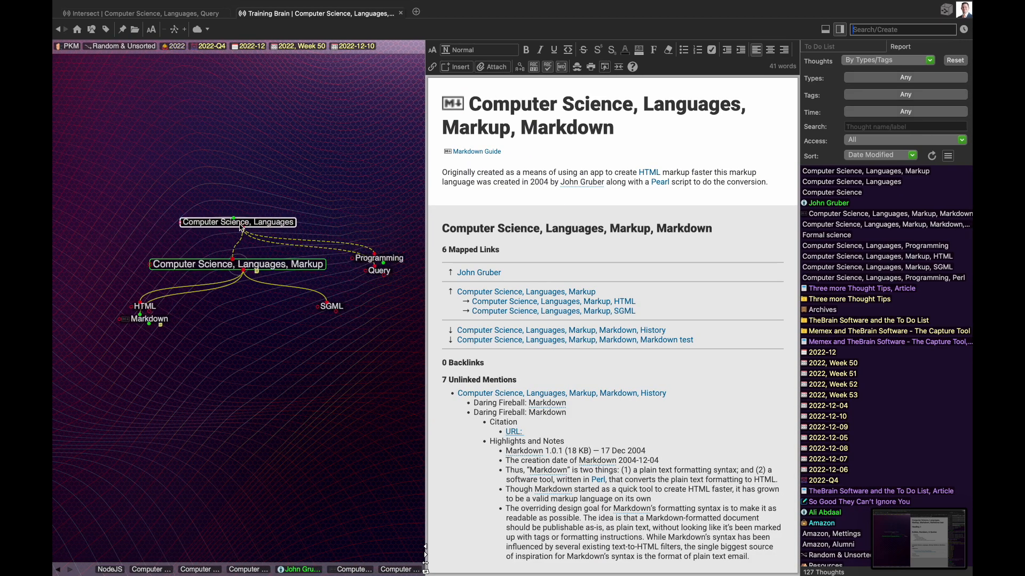
{"action": "left_click", "coordinate": [240, 223]}
{"action": "left_click", "coordinate": [240, 223]}
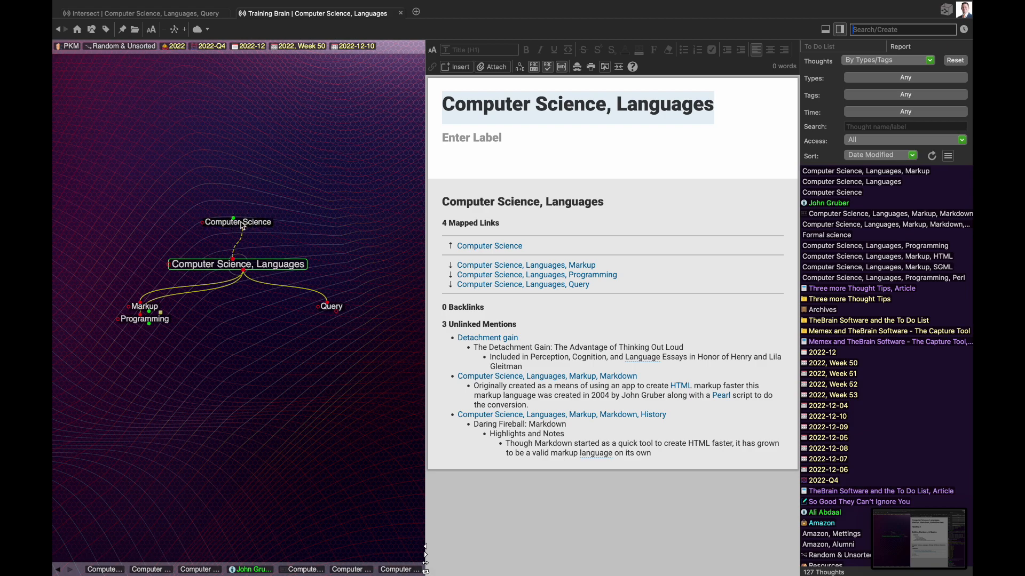
{"action": "left_click", "coordinate": [244, 225]}
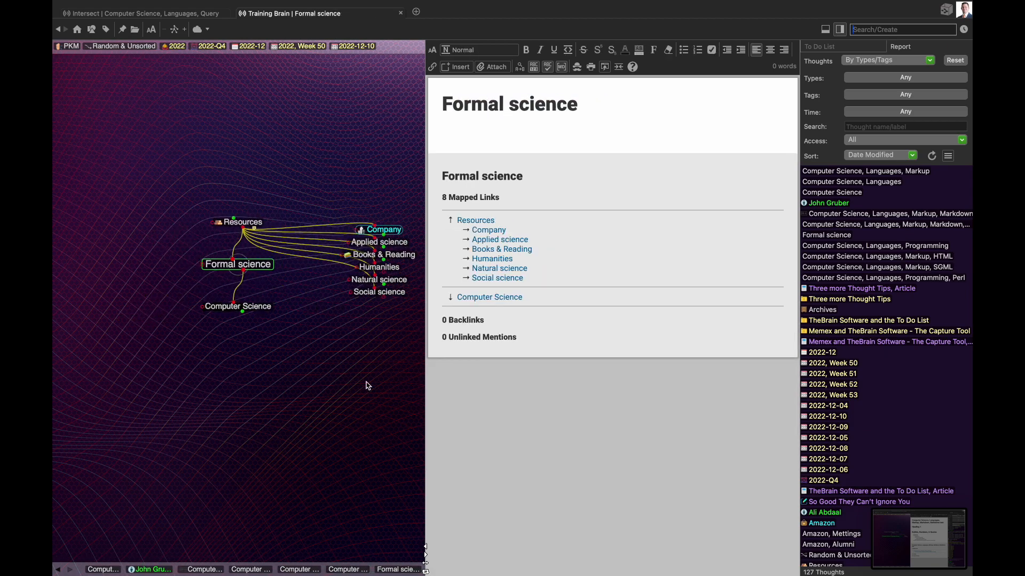
Switch to the browser and show the beginning of Wikipedia's Outline of academic disciplines page.
{"action": "key", "text": "ctrl+Right"}
{"action": "left_click", "coordinate": [261, 20]}
{"action": "scroll", "coordinate": [426, 230], "scroll_direction": "up", "scroll_amount": 7}
{"action": "scroll", "coordinate": [426, 233], "scroll_direction": "up", "scroll_amount": 2}
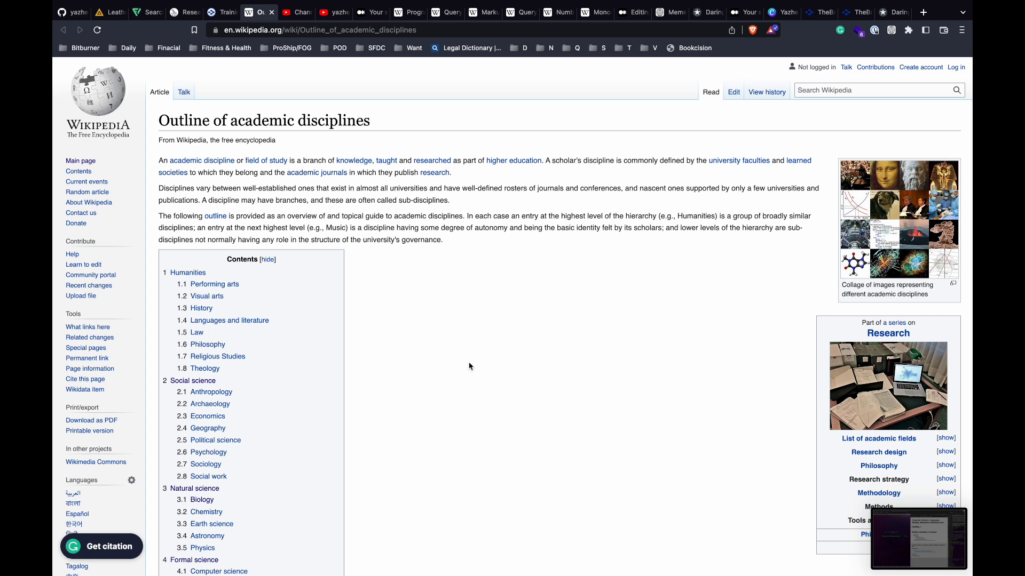
Search the page for "computer sicn", clear the search text and look for Computer science under Formal science in the contents list.
{"action": "key", "text": "super+f"}
{"action": "type", "text": "comp"}
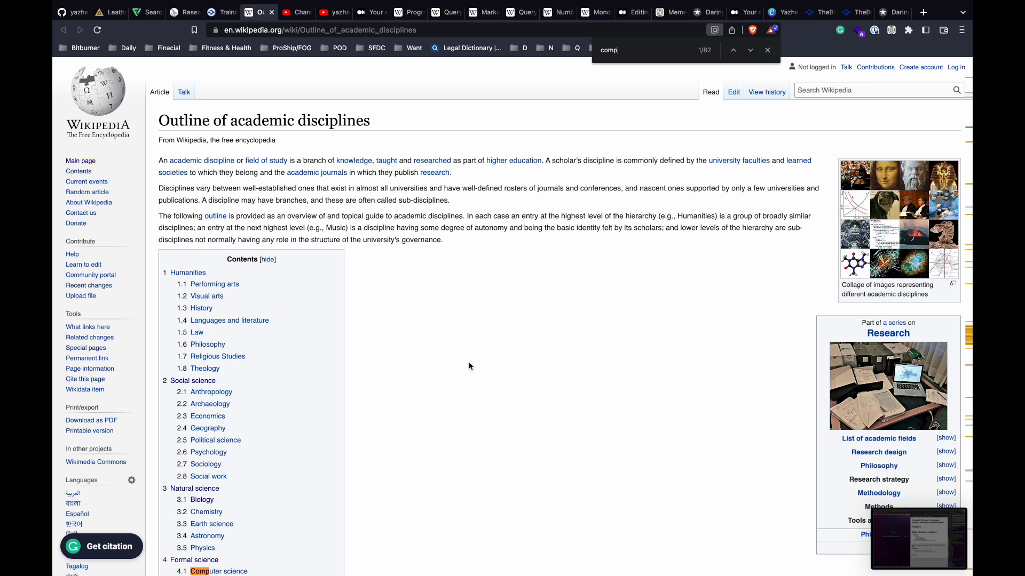
{"action": "type", "text": "uter sicn"}
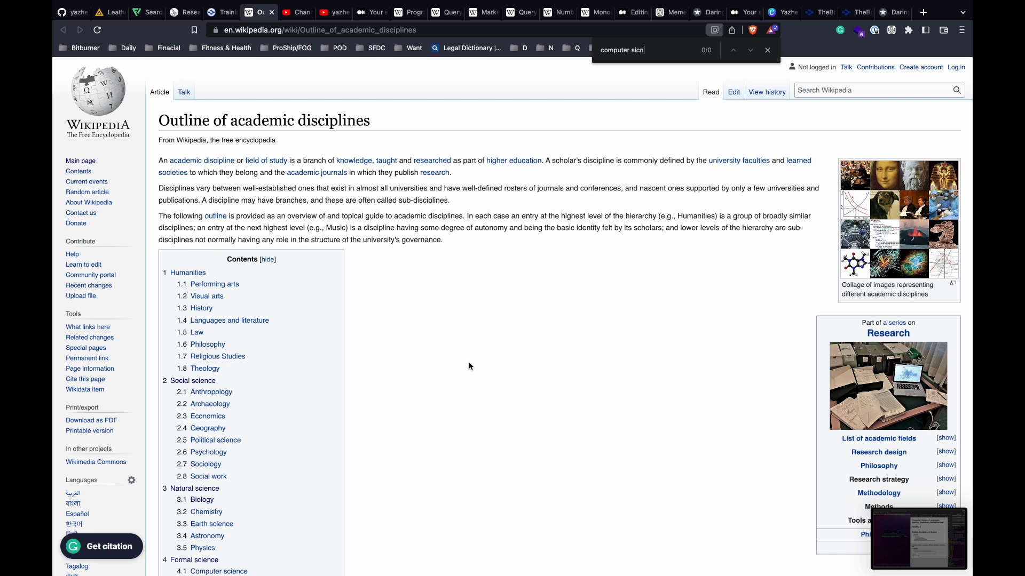
{"action": "scroll", "coordinate": [469, 366], "scroll_direction": "down", "scroll_amount": 5}
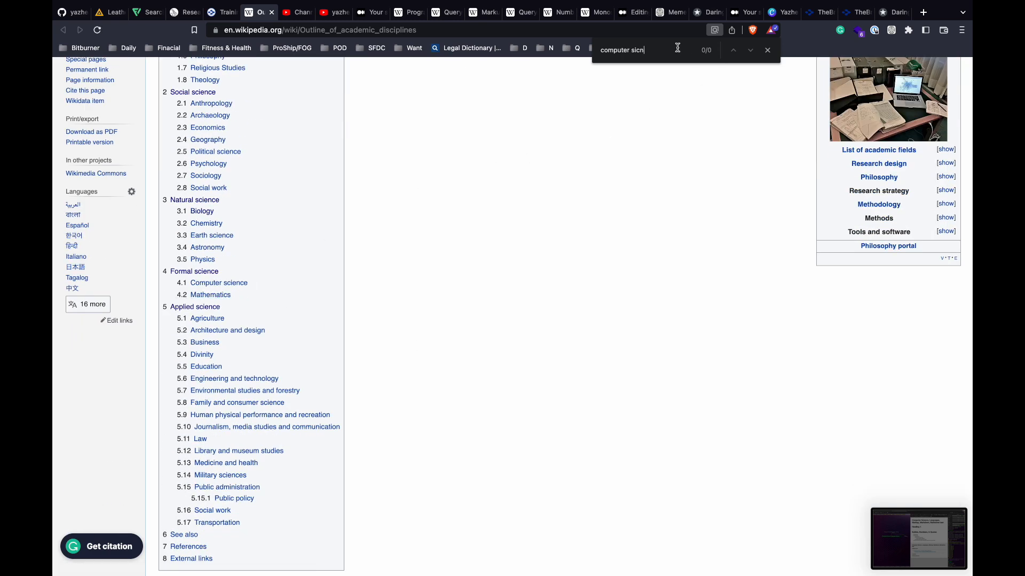
{"action": "key", "text": "BackSpace"}
{"action": "key", "text": "BackSpace"}
{"action": "key", "text": "BackSpace"}
{"action": "key", "text": "BackSpace"}
{"action": "key", "text": "BackSpace"}
{"action": "key", "text": "BackSpace"}
{"action": "key", "text": "BackSpace"}
{"action": "key", "text": "BackSpace"}
{"action": "key", "text": "BackSpace"}
{"action": "key", "text": "BackSpace"}
{"action": "key", "text": "BackSpace"}
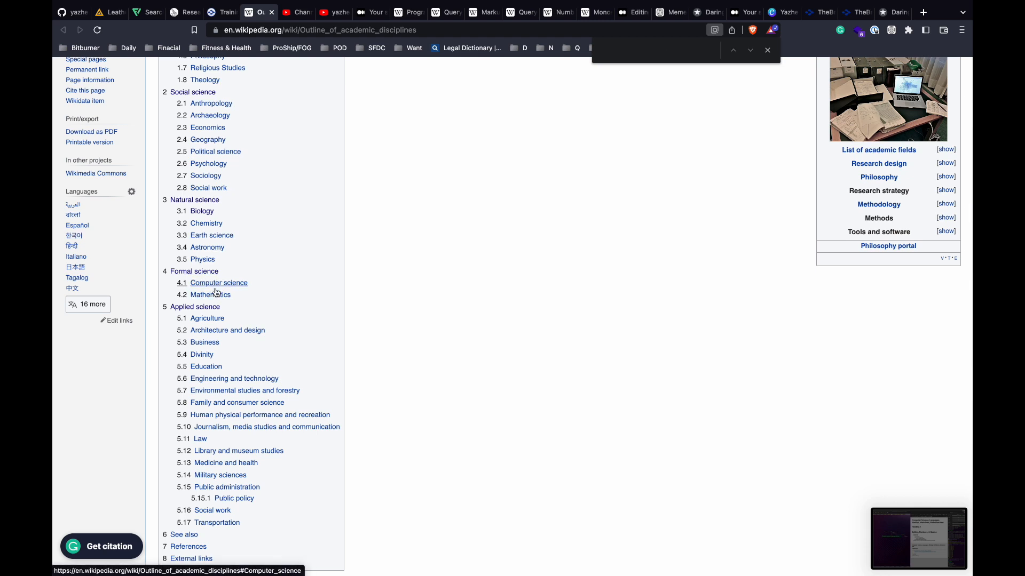
Switch back to TheBrain and add a child thought named "Mathmatics" under Formal science.
{"action": "key", "text": "super+Tab"}
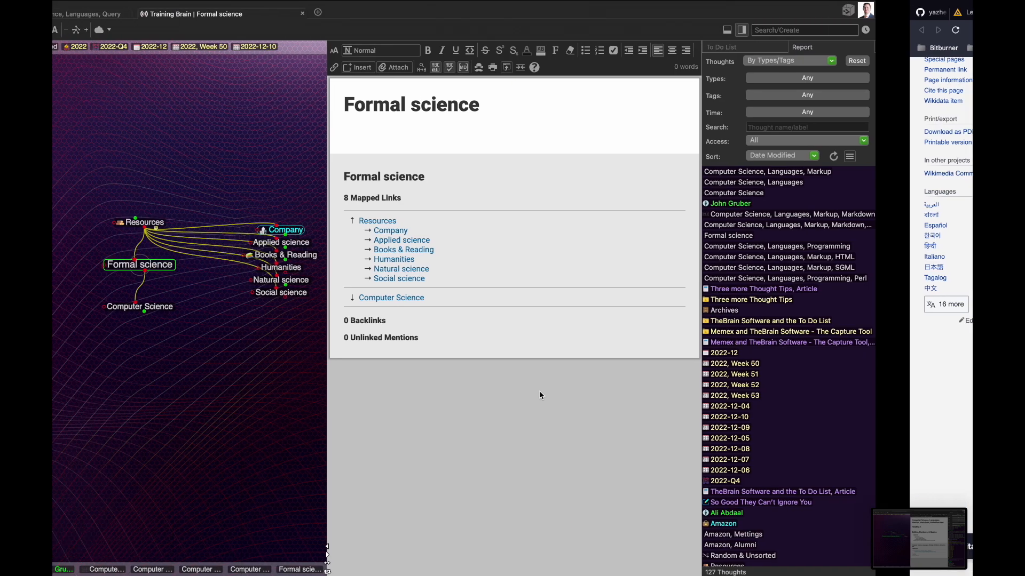
{"action": "left_click_drag", "start_coordinate": [241, 271], "coordinate": [282, 341]}
{"action": "type", "text": "Mathm"}
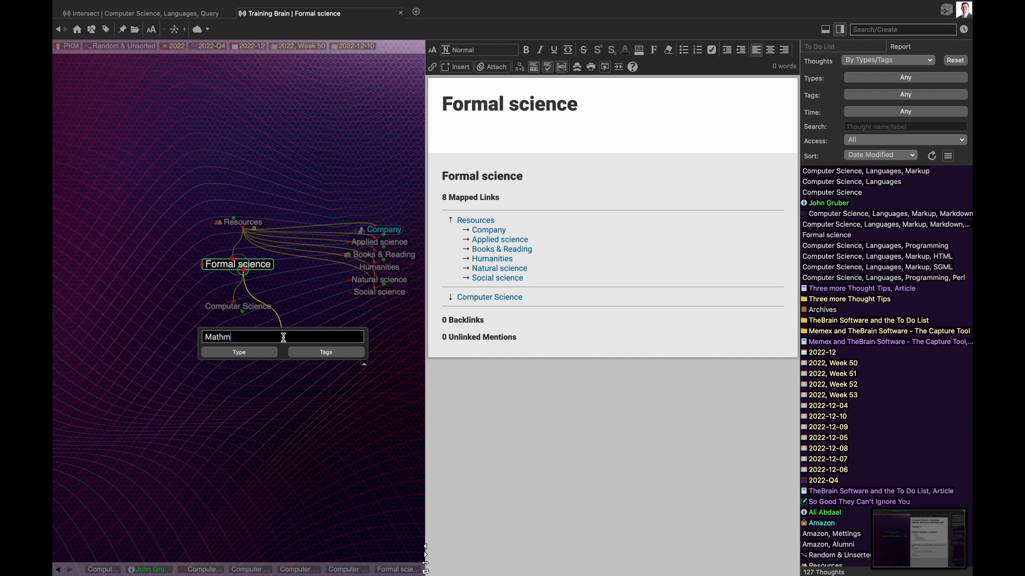
{"action": "type", "text": "atics"}
{"action": "key", "text": "Return"}
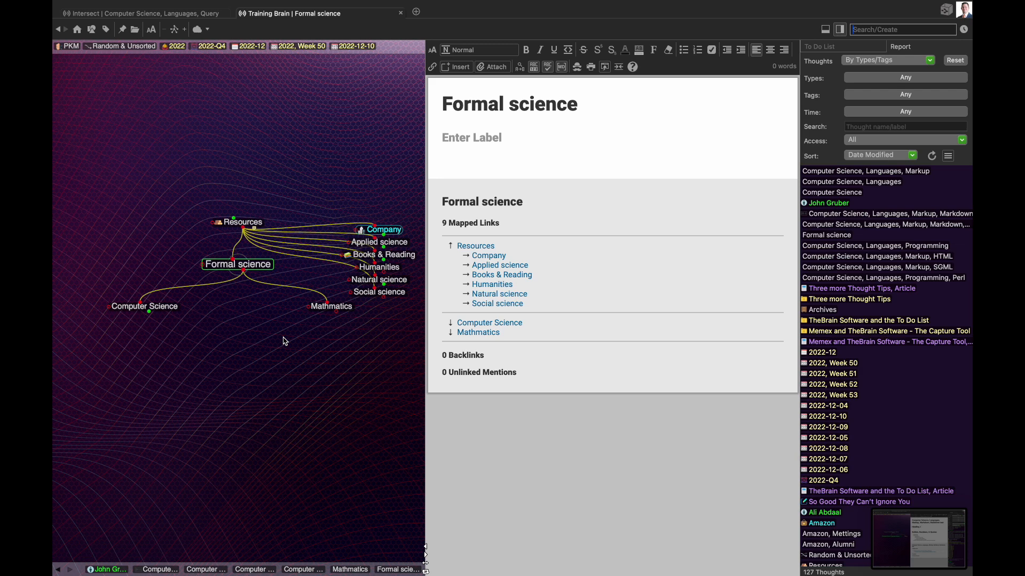
Navigate down the thoughts from Computer Science through Languages, Markup and Markdown to the History note.
{"action": "left_click", "coordinate": [169, 310]}
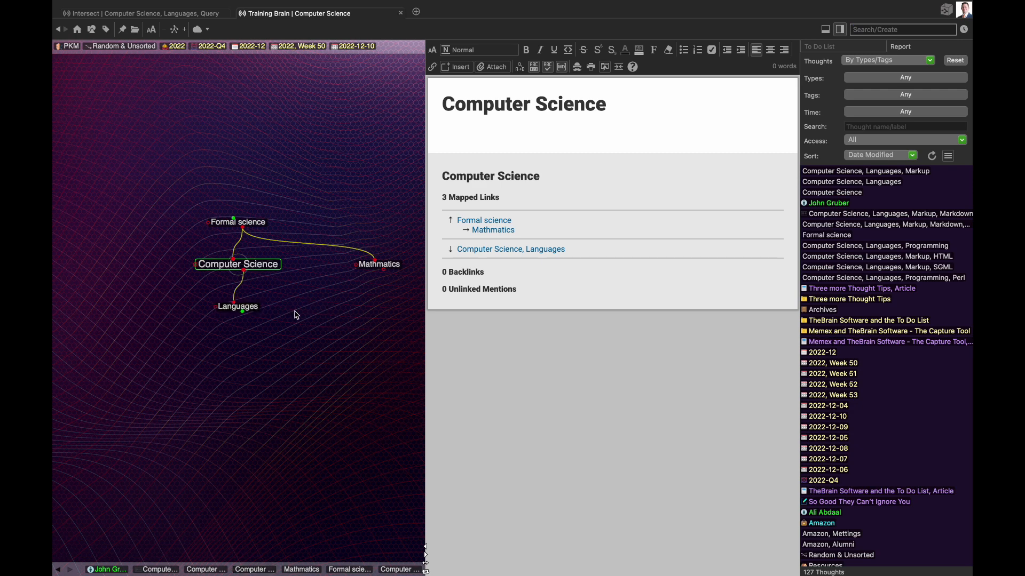
{"action": "left_click", "coordinate": [258, 307]}
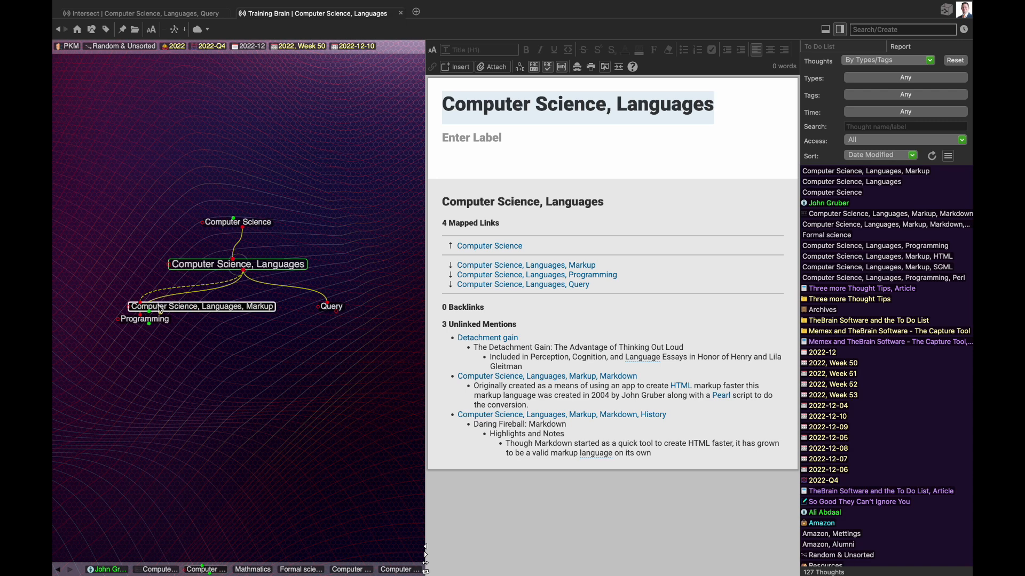
{"action": "left_click", "coordinate": [160, 308]}
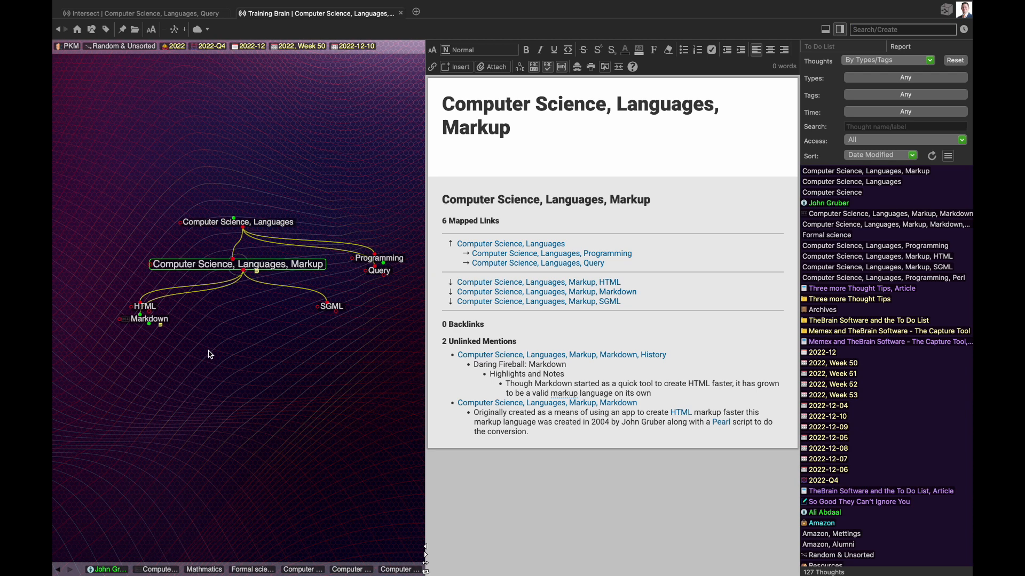
{"action": "left_click", "coordinate": [163, 323]}
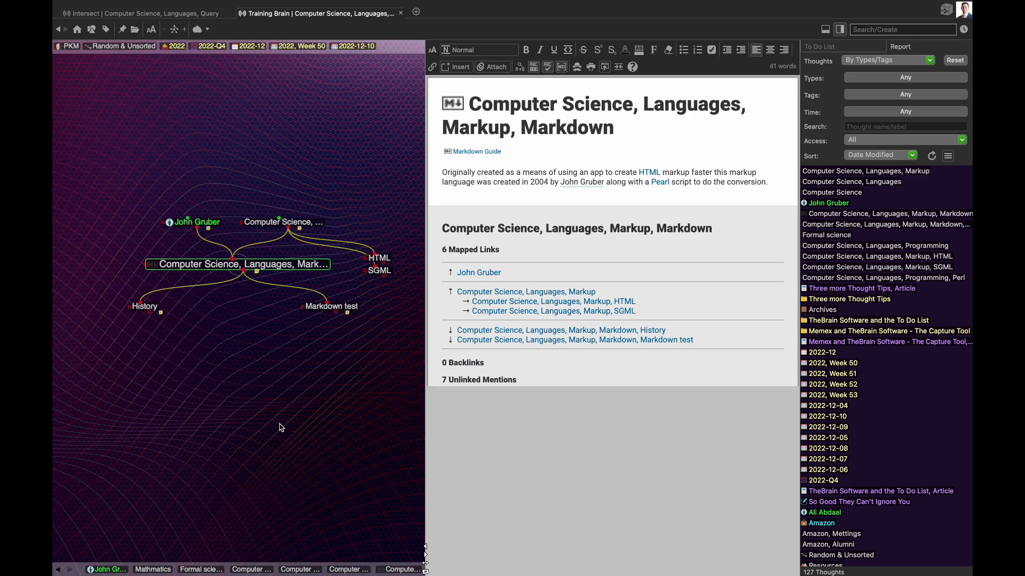
{"action": "left_click", "coordinate": [145, 307]}
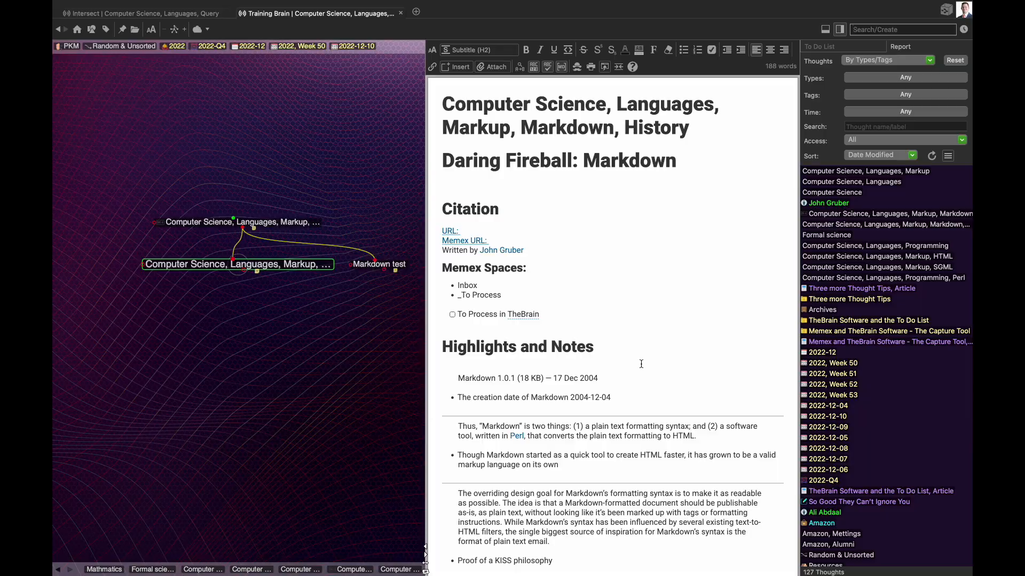
Switch to the Markdown 101 sheet in Ulysses and read from the TheBrain and markdown section to Headings.
{"action": "key", "text": "ctrl+Left"}
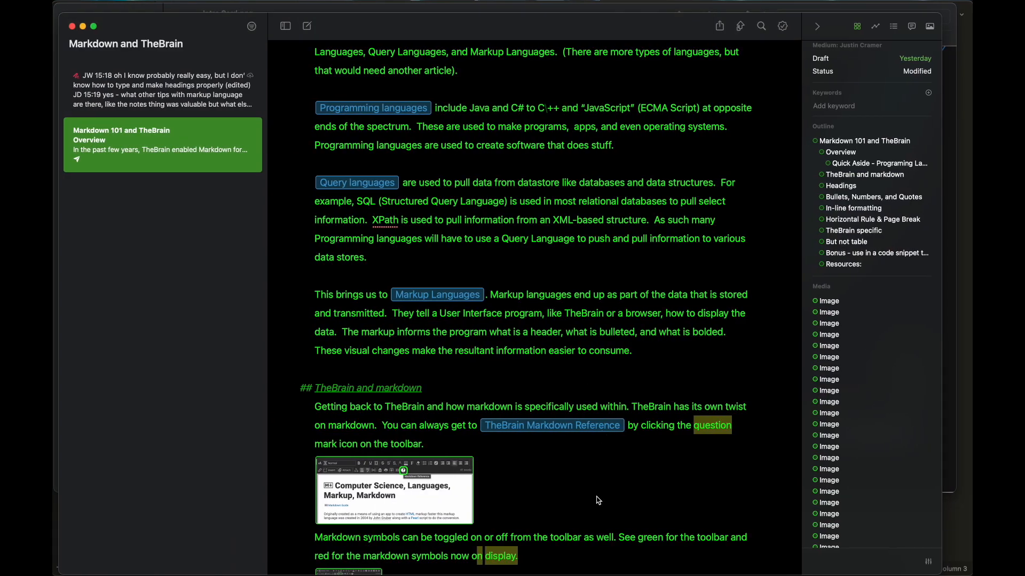
{"action": "scroll", "coordinate": [598, 501], "scroll_direction": "down", "scroll_amount": 10}
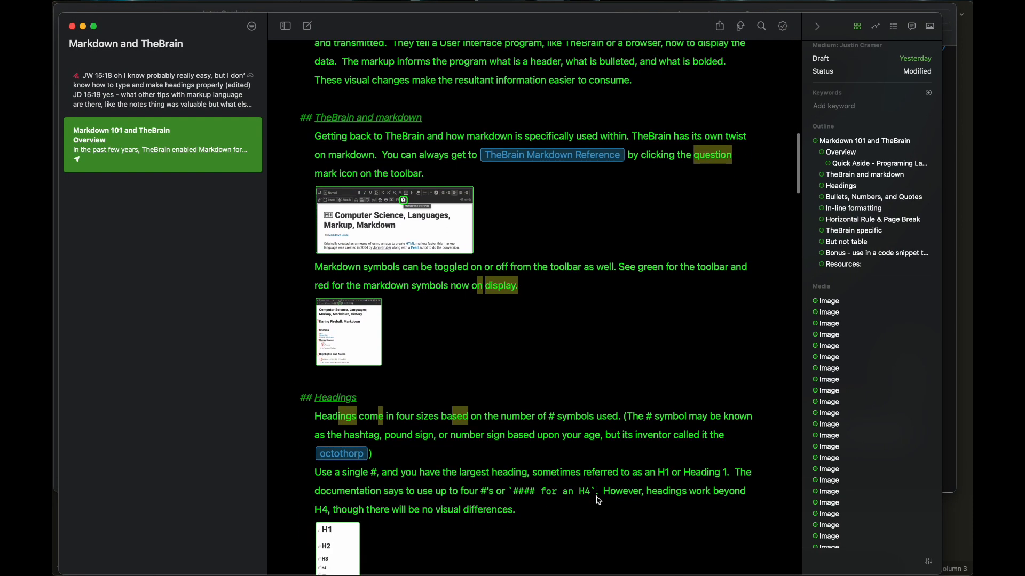
{"action": "scroll", "coordinate": [599, 501], "scroll_direction": "down", "scroll_amount": 1}
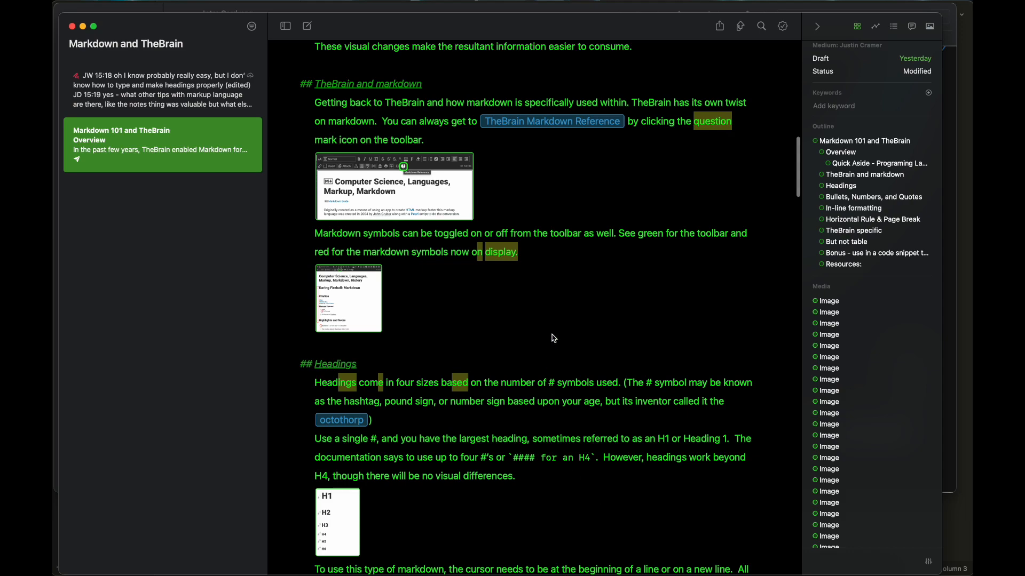
Switch to TheBrain, open the Markdown test thought, and collapse and re-expand the content under Heading 1.
{"action": "key", "text": "ctrl+Right"}
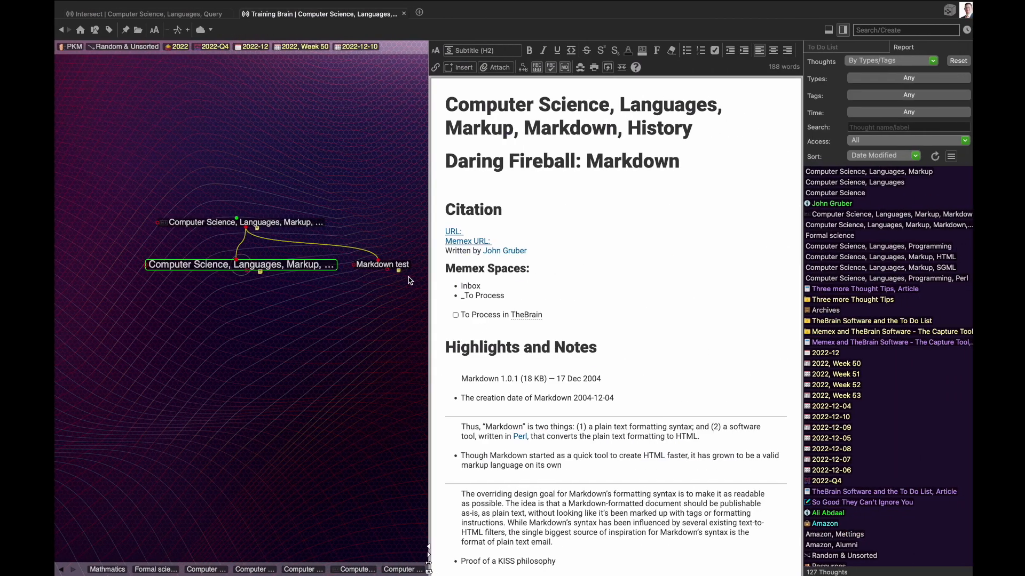
{"action": "left_click", "coordinate": [380, 264]}
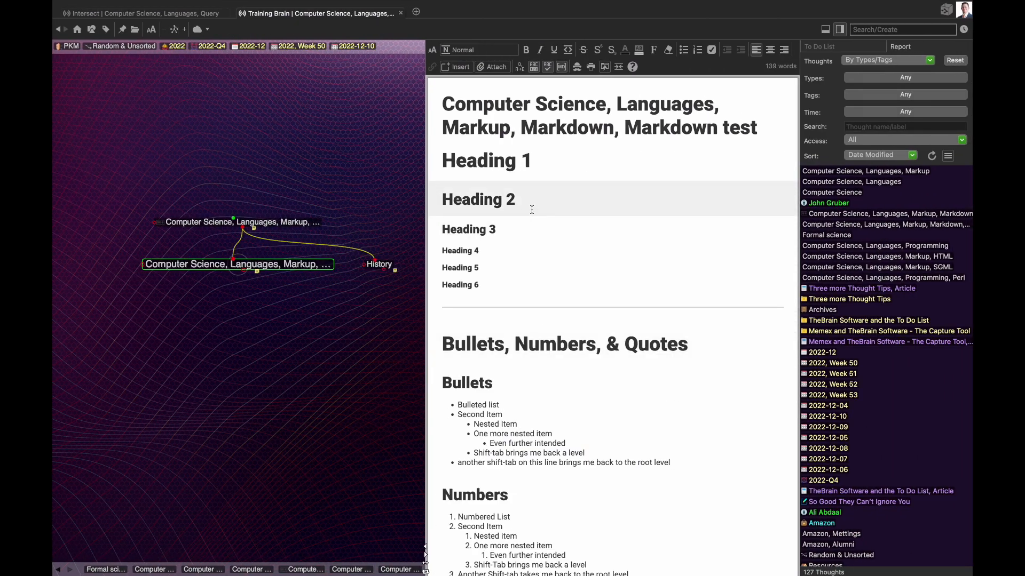
{"action": "left_click", "coordinate": [431, 163]}
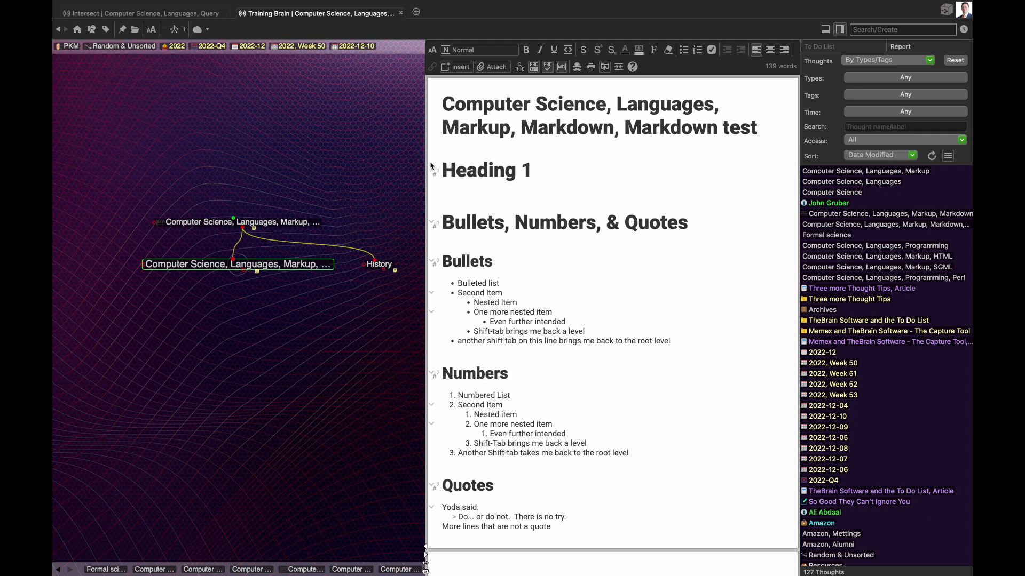
{"action": "left_click", "coordinate": [433, 172]}
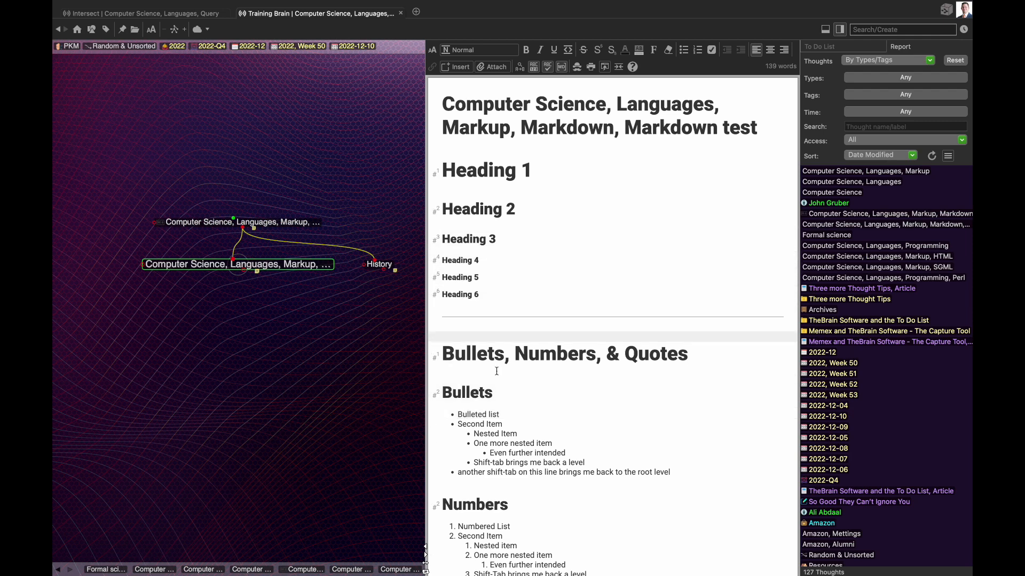
Demonstrate collapsing and expanding the nested bullets under "Second Item" and "One more nested item" in the Bullets section.
{"action": "scroll", "coordinate": [567, 439], "scroll_direction": "down", "scroll_amount": 3}
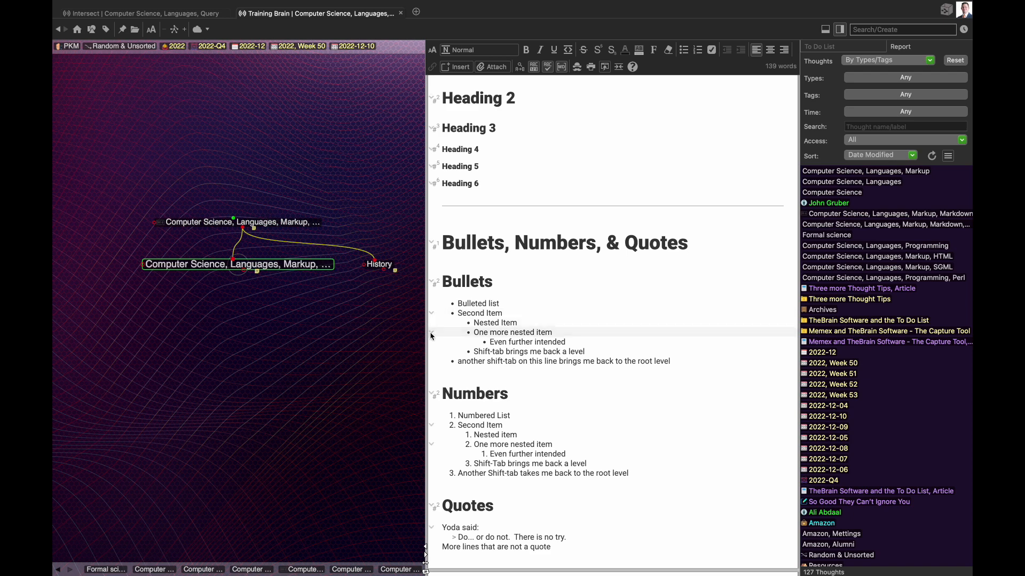
{"action": "left_click", "coordinate": [432, 315]}
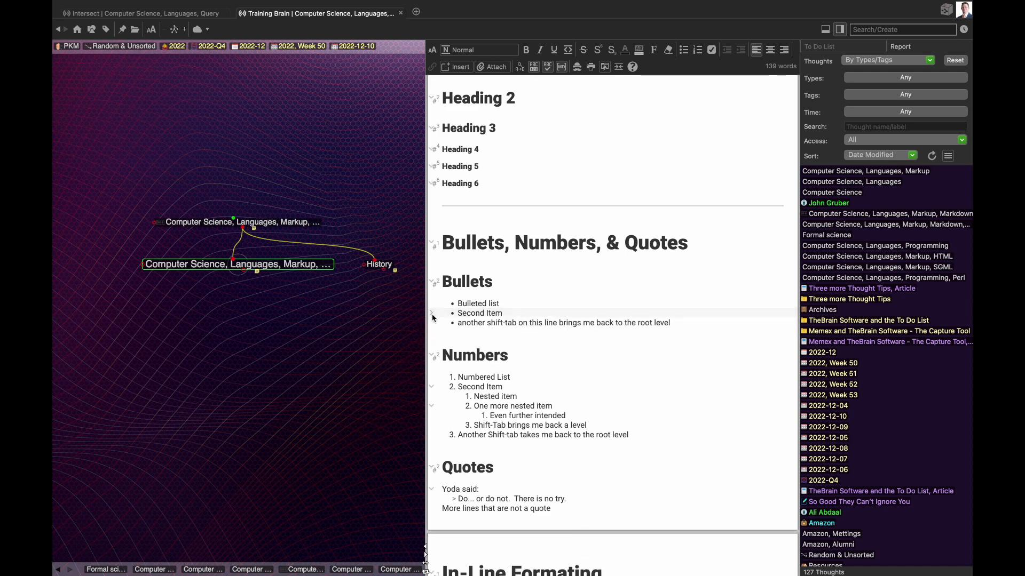
{"action": "left_click", "coordinate": [432, 314]}
{"action": "left_click", "coordinate": [432, 333]}
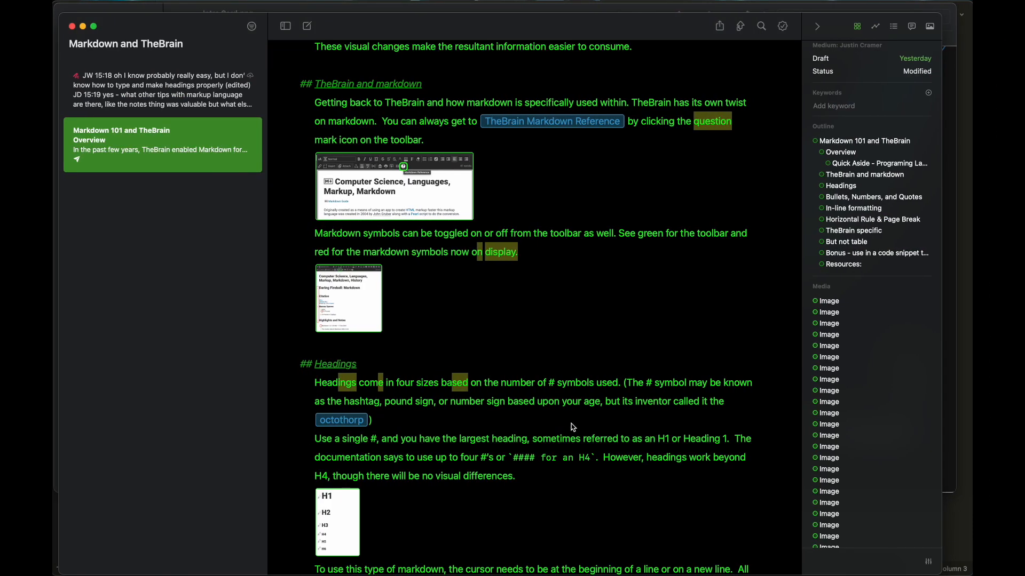
Skim the Ulysses article from Headings down to Horizontal Rule & Page Break, and return to the Markdown test note in TheBrain.
{"action": "scroll", "coordinate": [574, 427], "scroll_direction": "down", "scroll_amount": 20}
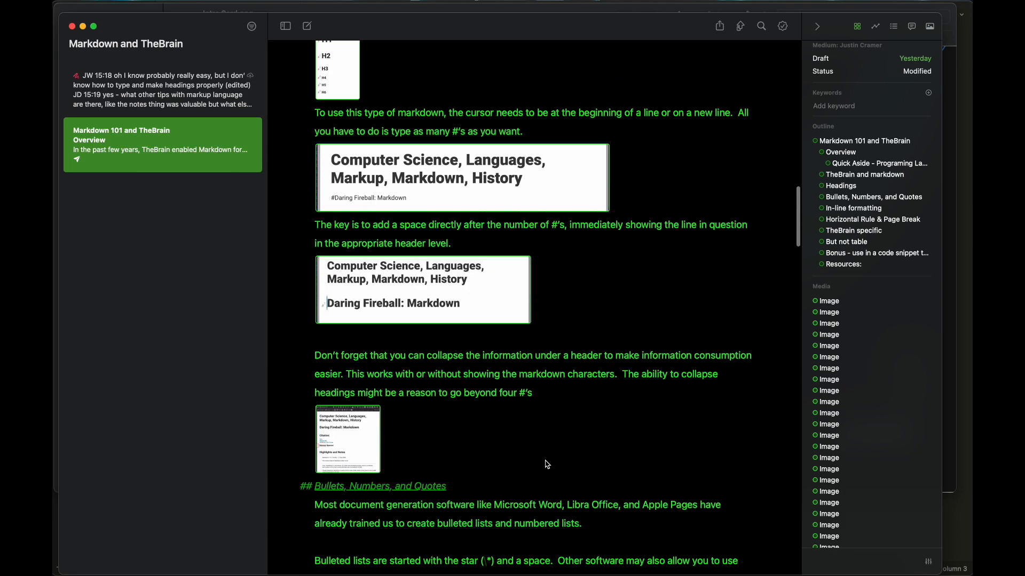
{"action": "scroll", "coordinate": [547, 464], "scroll_direction": "down", "scroll_amount": 20}
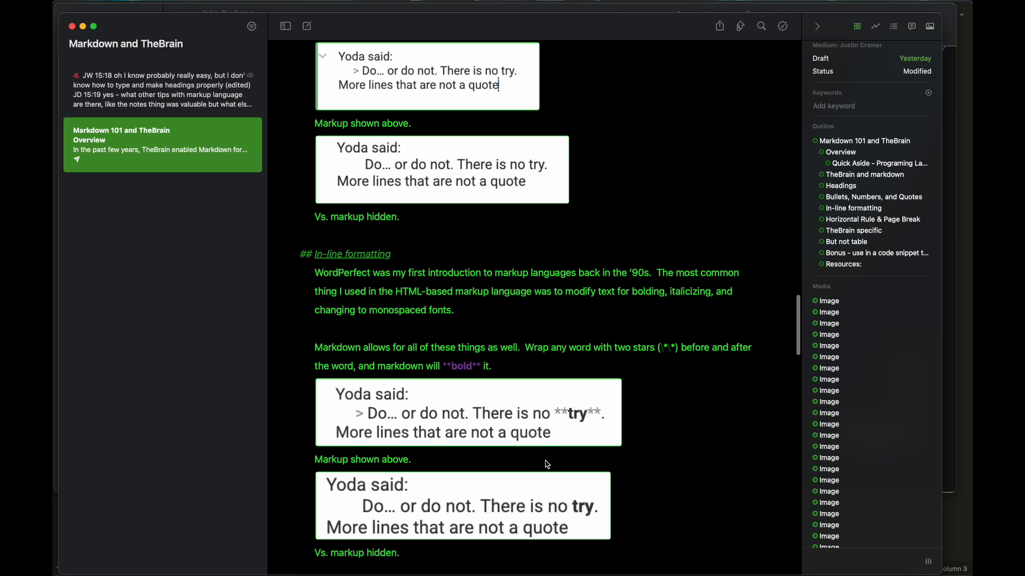
{"action": "scroll", "coordinate": [547, 464], "scroll_direction": "down", "scroll_amount": 15}
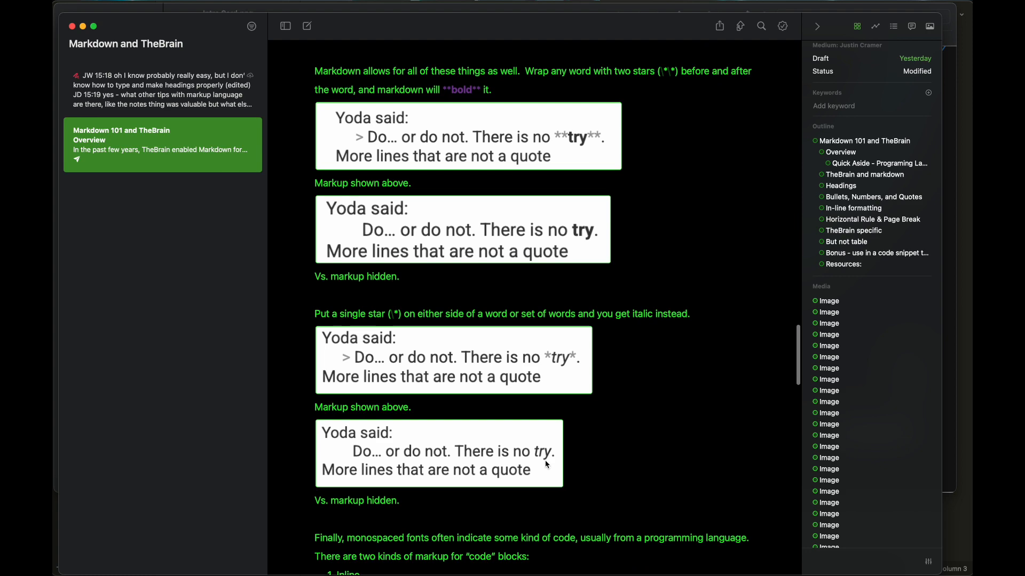
{"action": "scroll", "coordinate": [547, 465], "scroll_direction": "down", "scroll_amount": 15}
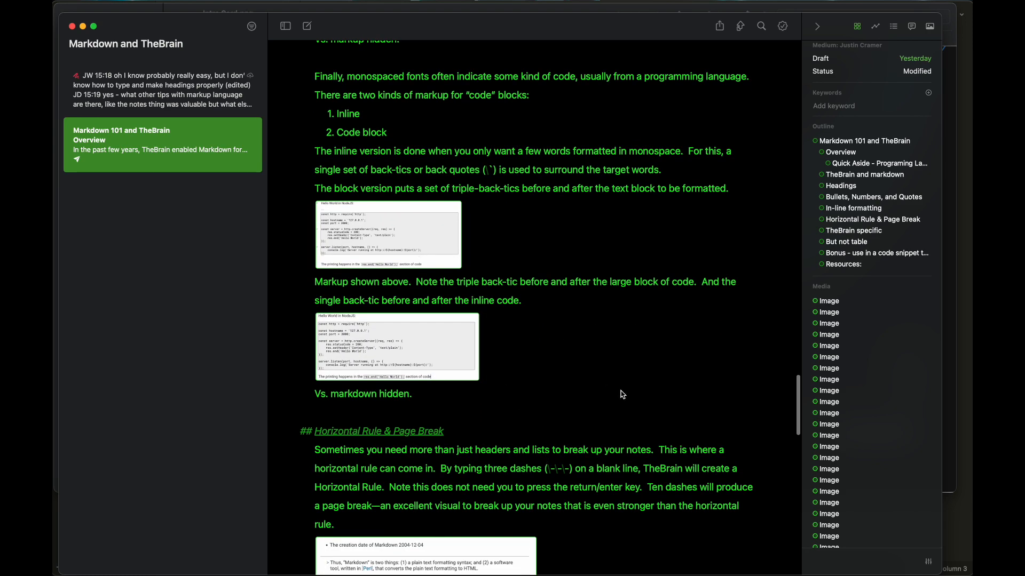
{"action": "key", "text": "ctrl+Right"}
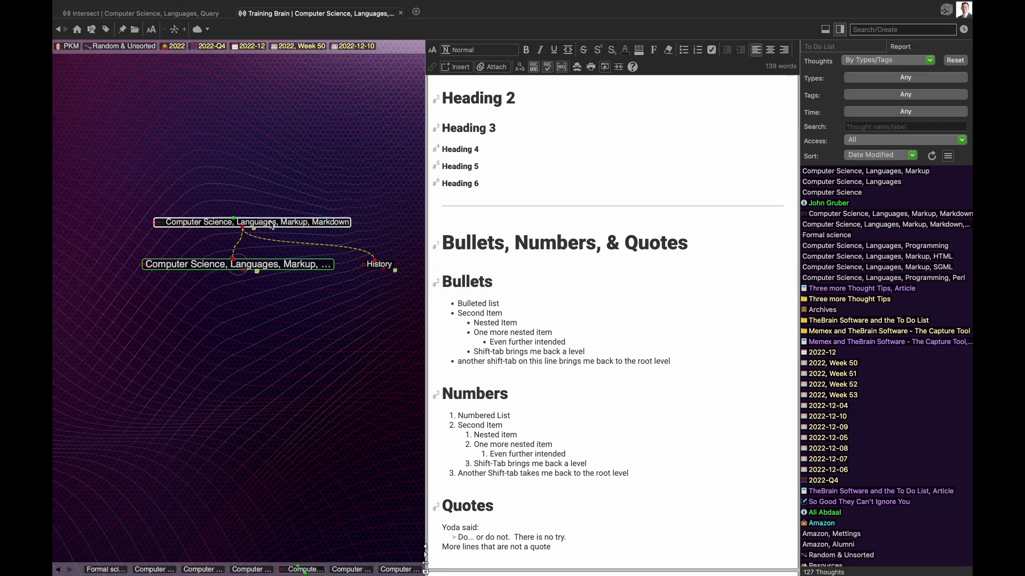
Search for "node" and open the NodeJS thought, and skim the Ulysses article from the code block examples through Horizontal Rule & Page Break.
{"action": "left_click", "coordinate": [890, 30]}
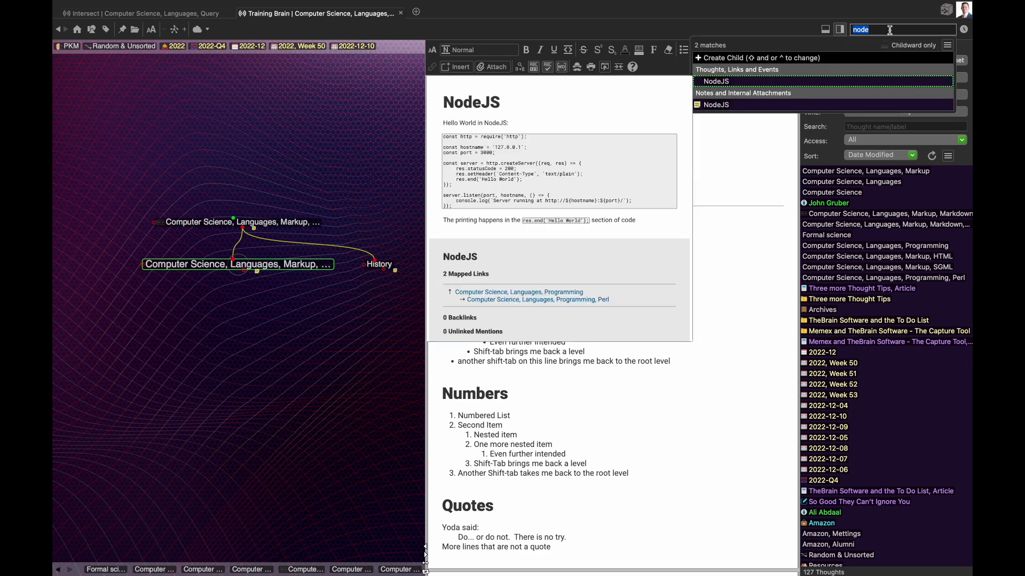
{"action": "key", "text": "Return"}
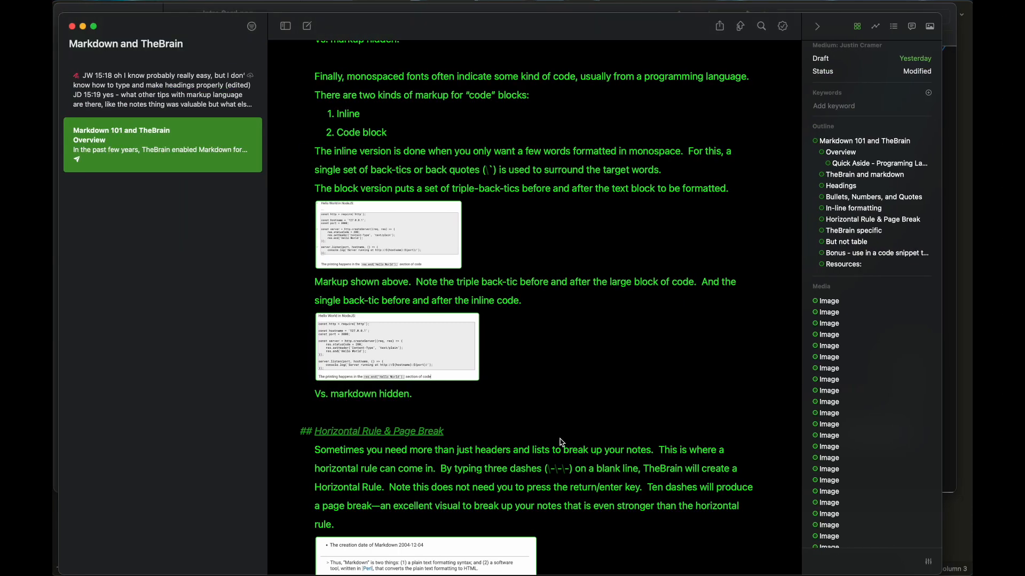
{"action": "scroll", "coordinate": [561, 442], "scroll_direction": "down", "scroll_amount": 15}
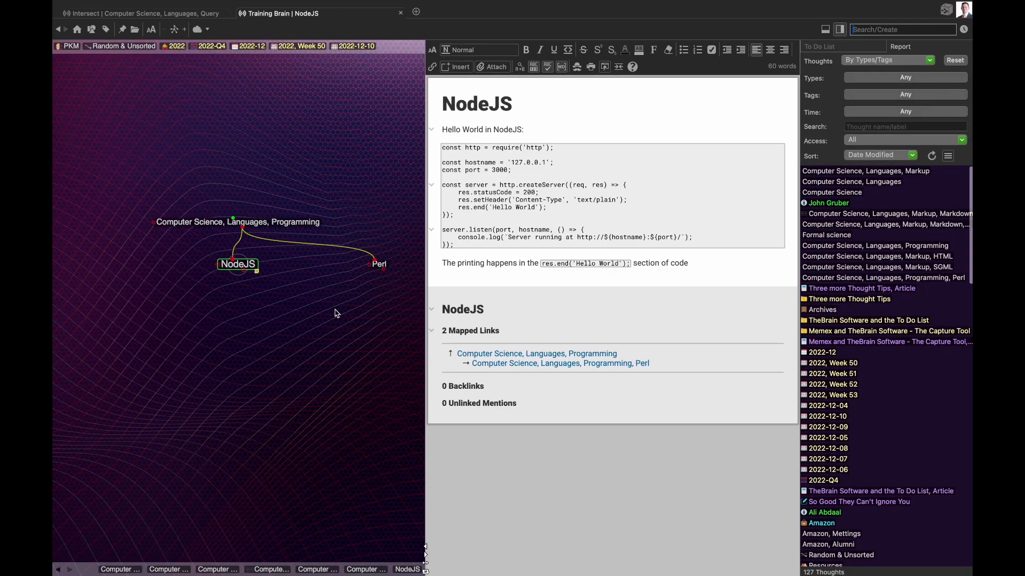
Return to the Markdown test note in TheBrain and start a pipe-delimited table below the existing one with the header "test".
{"action": "left_click", "coordinate": [361, 570]}
{"action": "scroll", "coordinate": [579, 382], "scroll_direction": "down", "scroll_amount": 10}
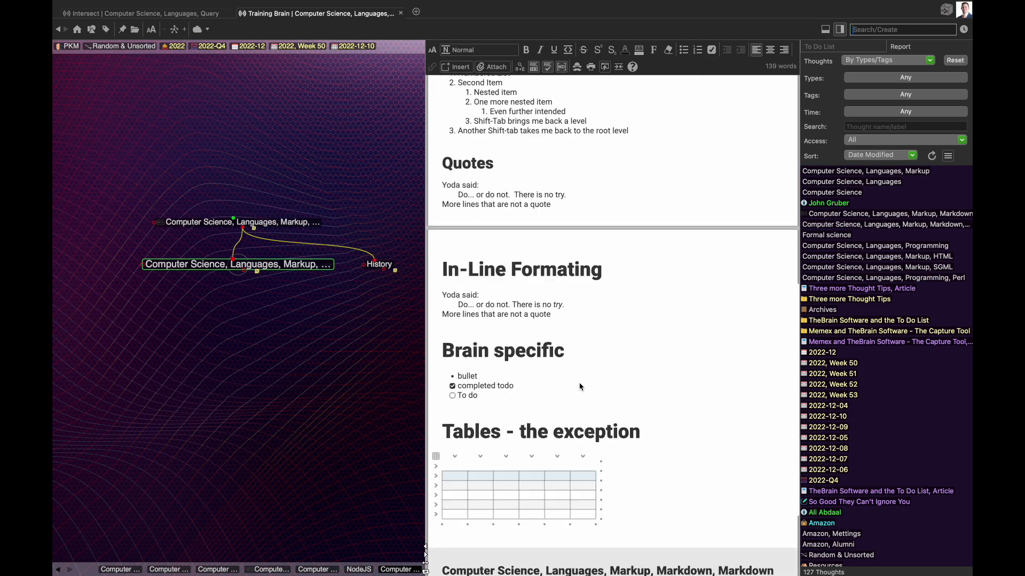
{"action": "left_click", "coordinate": [636, 393]}
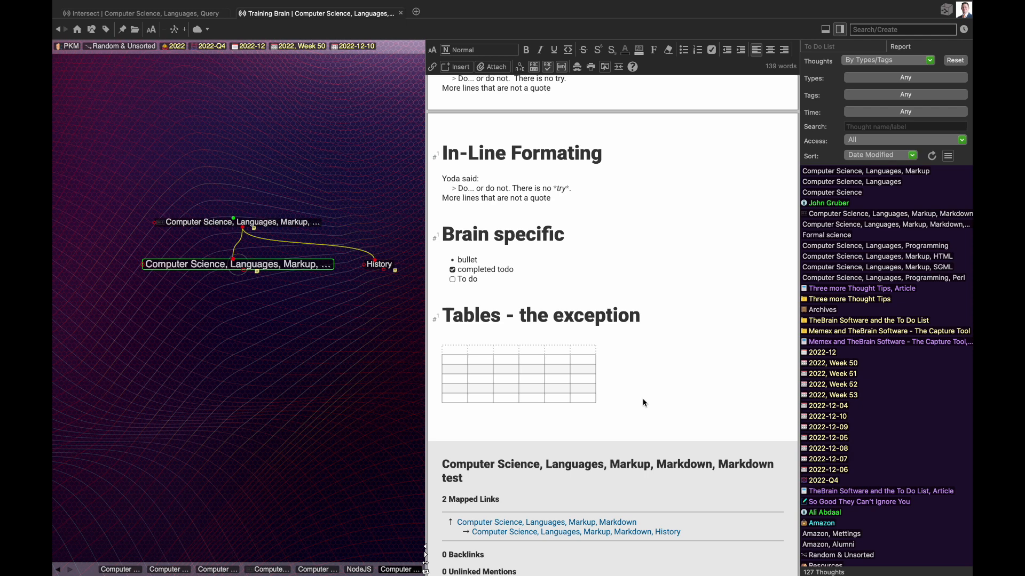
{"action": "type", "text": "|"}
{"action": "type", "text": " tes"}
{"action": "type", "text": "t \\"}
{"action": "key", "text": "Return"}
{"action": "key", "text": "BackSpace"}
{"action": "key", "text": "BackSpace"}
{"action": "key", "text": "BackSpace"}
{"action": "key", "text": "BackSpace"}
{"action": "type", "text": "|"}
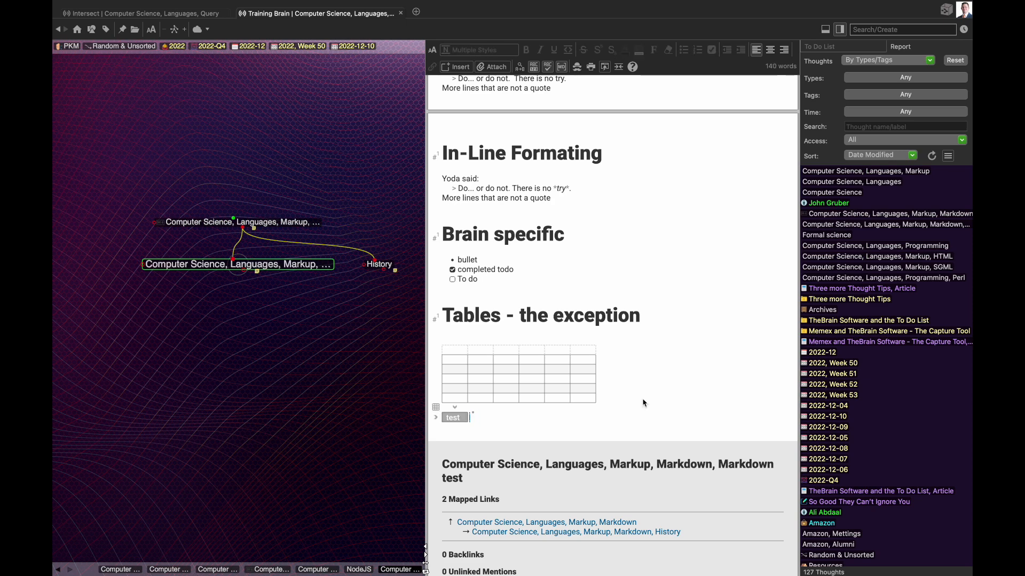
Add the headers "painful" and "cumbersome" to the new Markdown table and complete its header row.
{"action": "type", "text": "painful"}
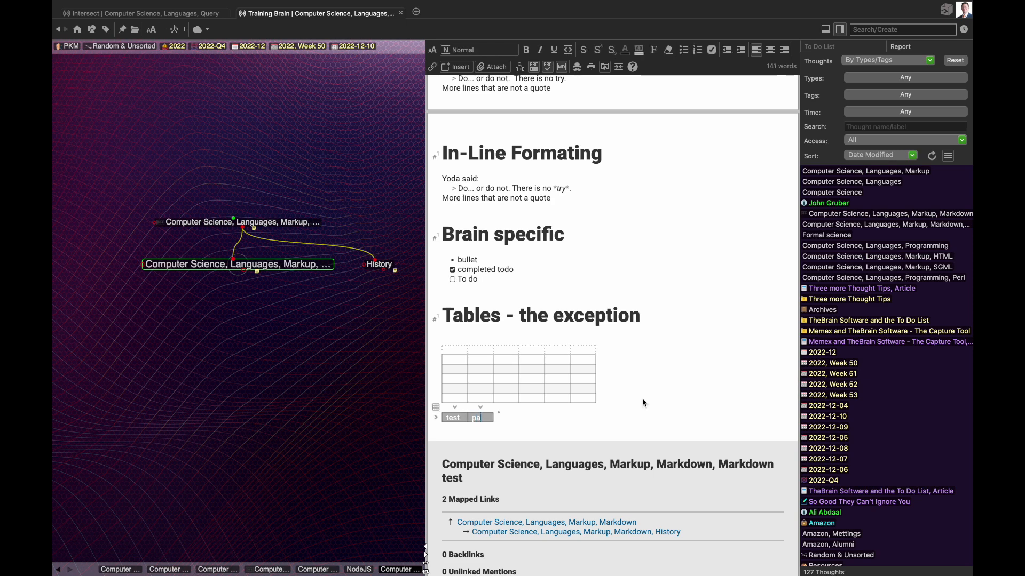
{"action": "type", "text": "|"}
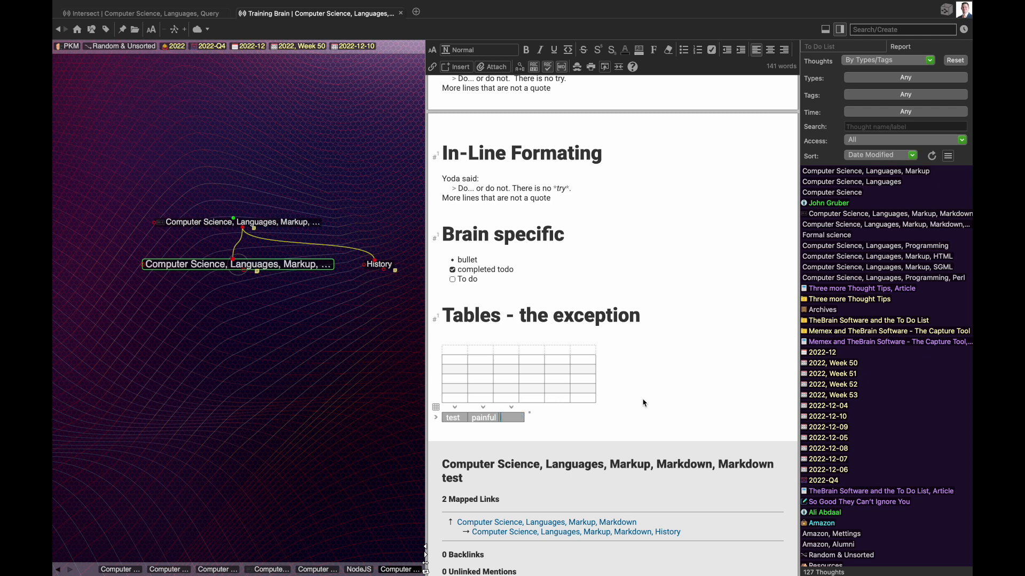
{"action": "type", "text": "c"}
{"action": "type", "text": "ubmersom"}
{"action": "key", "text": "BackSpace"}
{"action": "key", "text": "BackSpace"}
{"action": "key", "text": "BackSpace"}
{"action": "key", "text": "BackSpace"}
{"action": "key", "text": "BackSpace"}
{"action": "key", "text": "BackSpace"}
{"action": "key", "text": "BackSpace"}
{"action": "type", "text": "mbersome"}
{"action": "key", "text": "Return"}
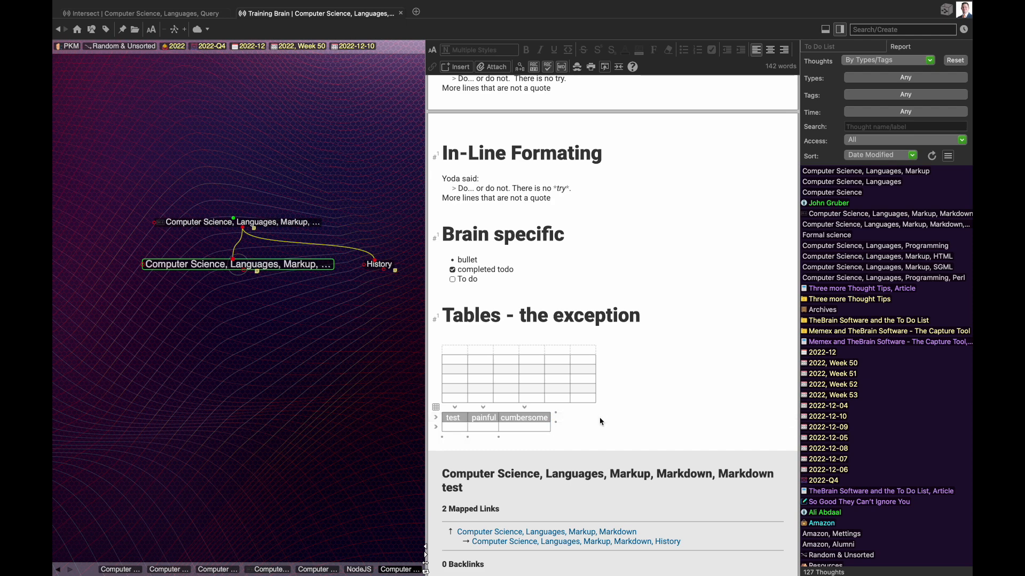
Duplicate the "cumbersome" column in the new table.
{"action": "left_click", "coordinate": [525, 410]}
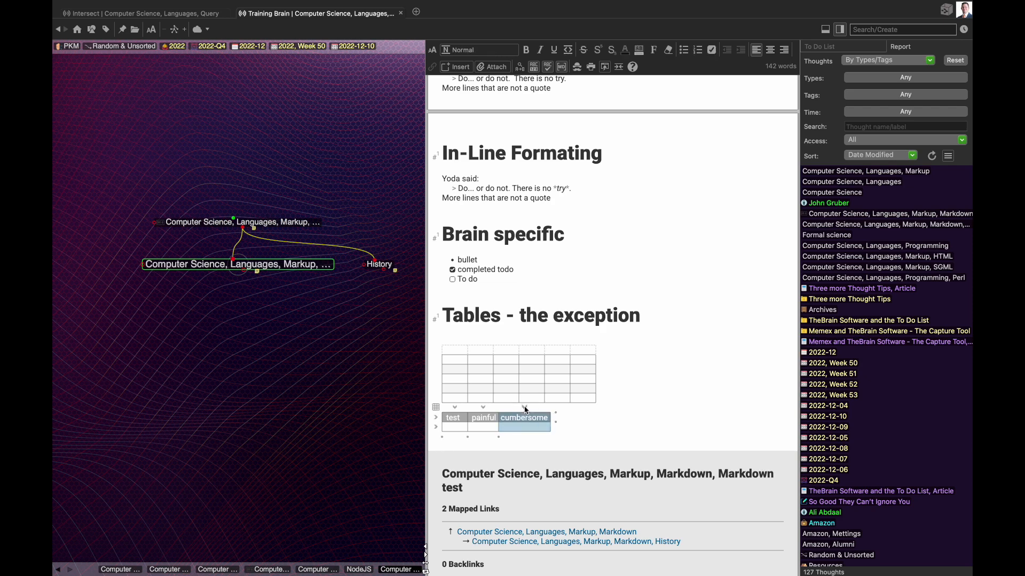
{"action": "left_click", "coordinate": [526, 410]}
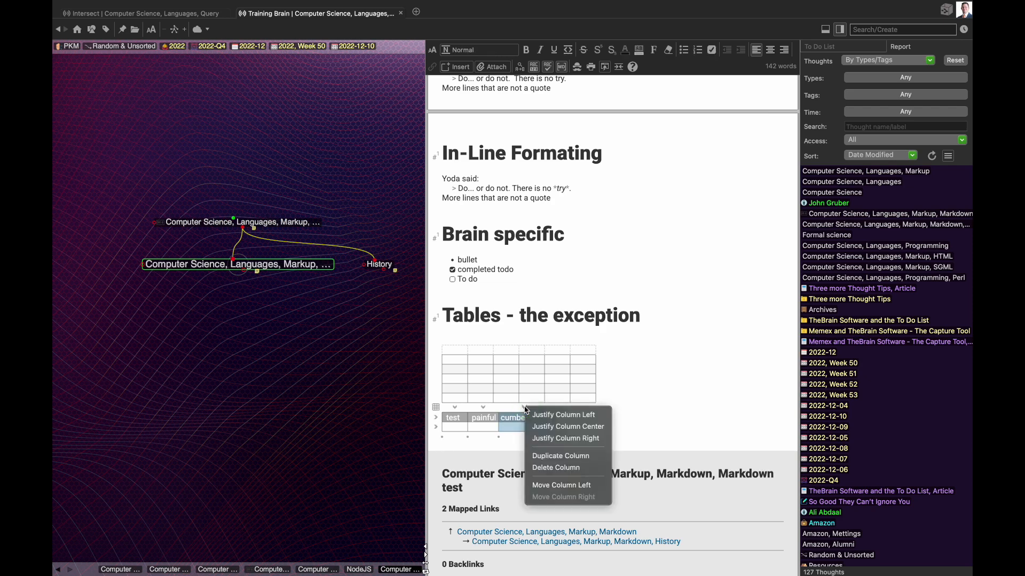
{"action": "left_click", "coordinate": [570, 458]}
Replace the duplicated column's header text with "other".
{"action": "double_click", "coordinate": [570, 419]}
{"action": "type", "text": "Oter"}
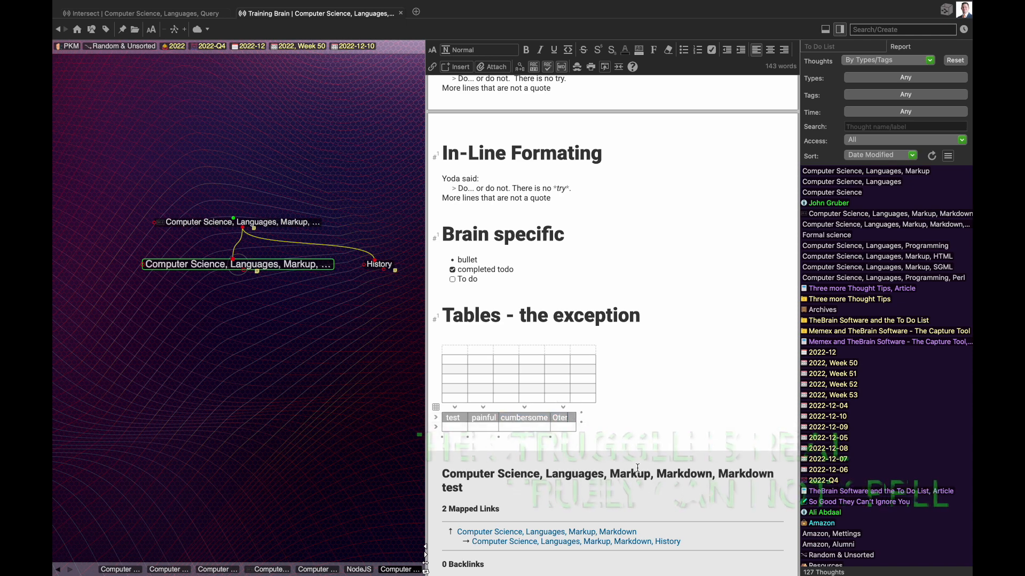
{"action": "key", "text": "BackSpace"}
{"action": "key", "text": "BackSpace"}
{"action": "key", "text": "BackSpace"}
{"action": "key", "text": "BackSpace"}
{"action": "type", "text": "ther"}
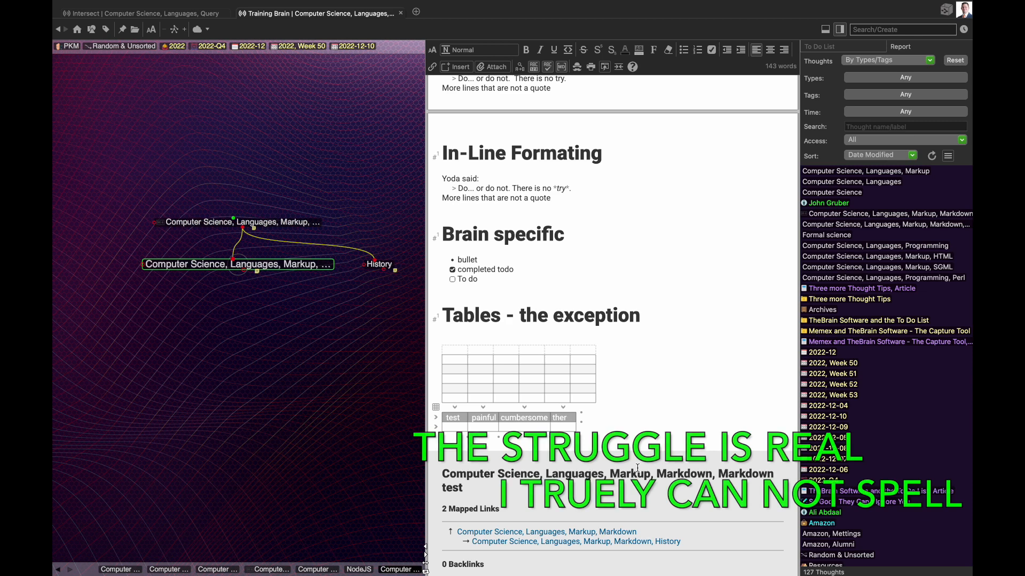
{"action": "key", "text": "BackSpace"}
{"action": "key", "text": "BackSpace"}
{"action": "key", "text": "BackSpace"}
{"action": "key", "text": "BackSpace"}
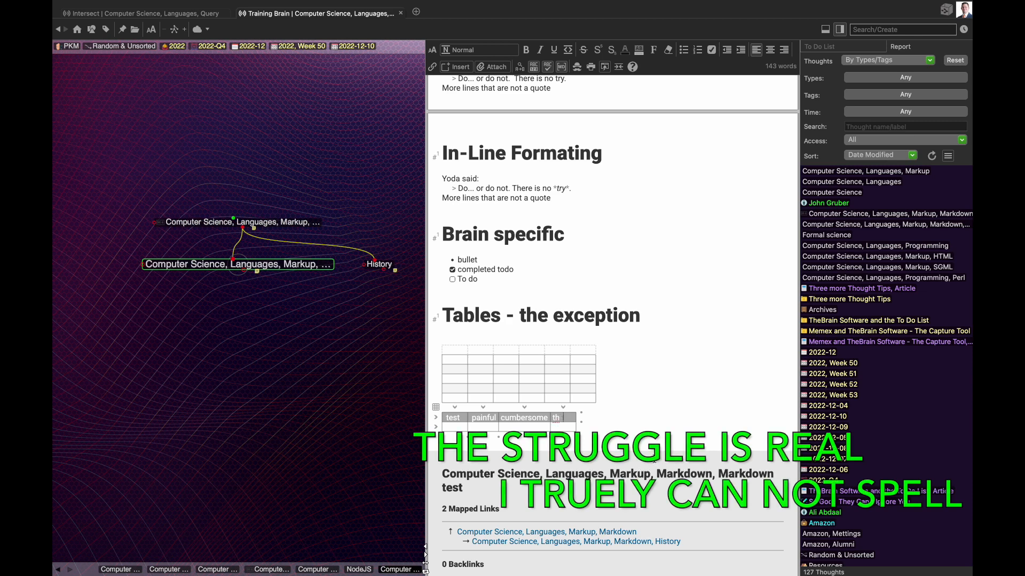
{"action": "type", "text": "otehr"}
{"action": "key", "text": "BackSpace"}
{"action": "key", "text": "BackSpace"}
{"action": "key", "text": "BackSpace"}
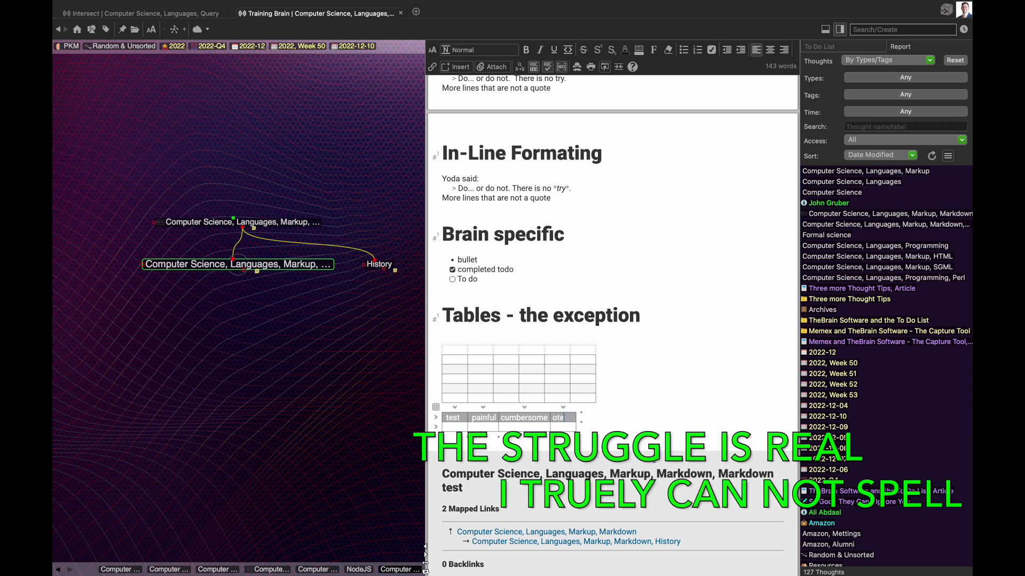
{"action": "type", "text": "her"}
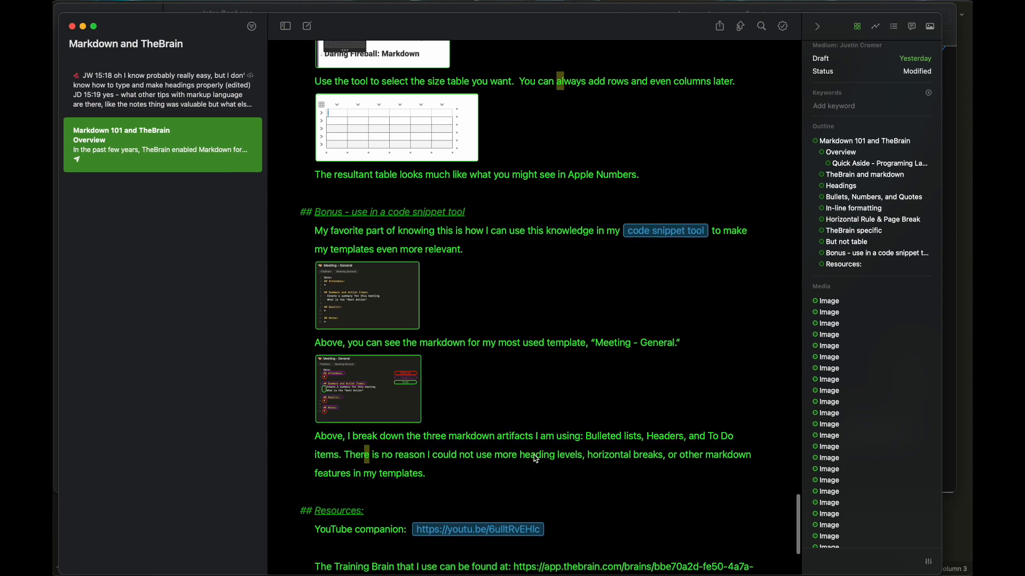
Read the Ulysses article's code snippet bonus and Resources sections, and switch to the snippet manager showing the Meeting - General template.
{"action": "scroll", "coordinate": [535, 459], "scroll_direction": "down", "scroll_amount": 3}
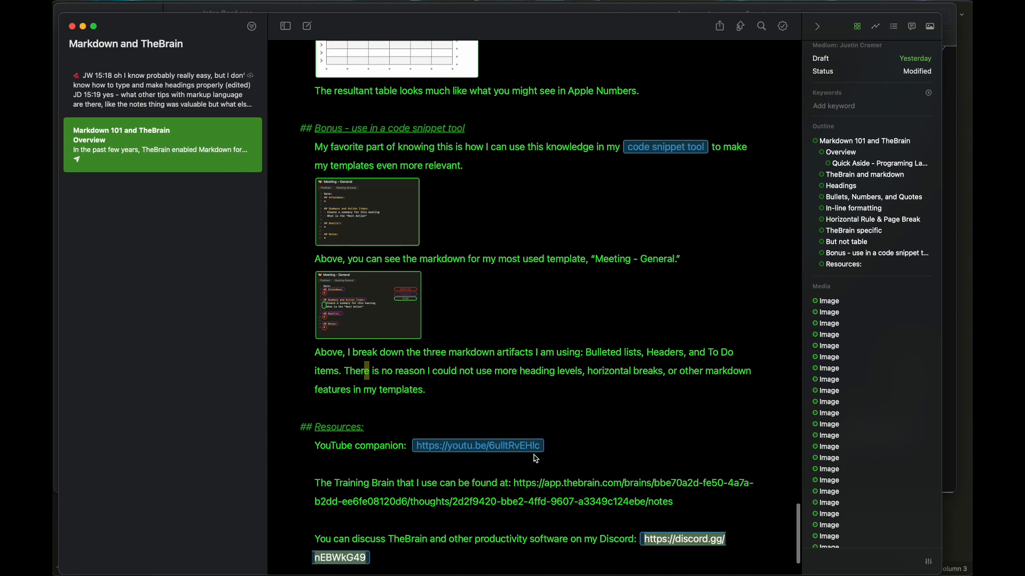
{"action": "key", "text": "ctrl+Up"}
{"action": "left_click", "coordinate": [801, 372]}
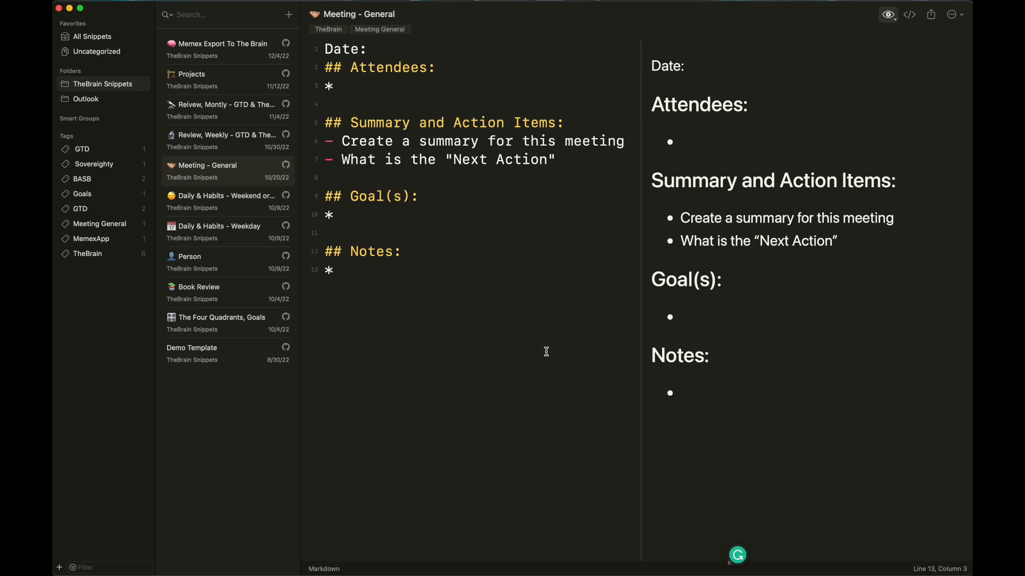
Switch to the image viewer window showing Intro Card.png.
{"action": "key", "text": "ctrl+Up"}
{"action": "left_click", "coordinate": [559, 179]}
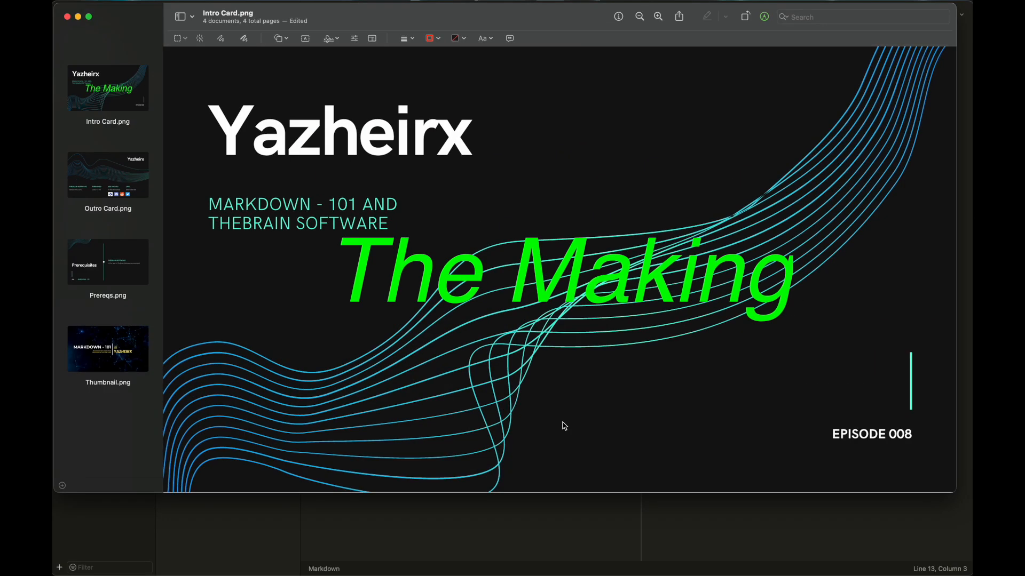